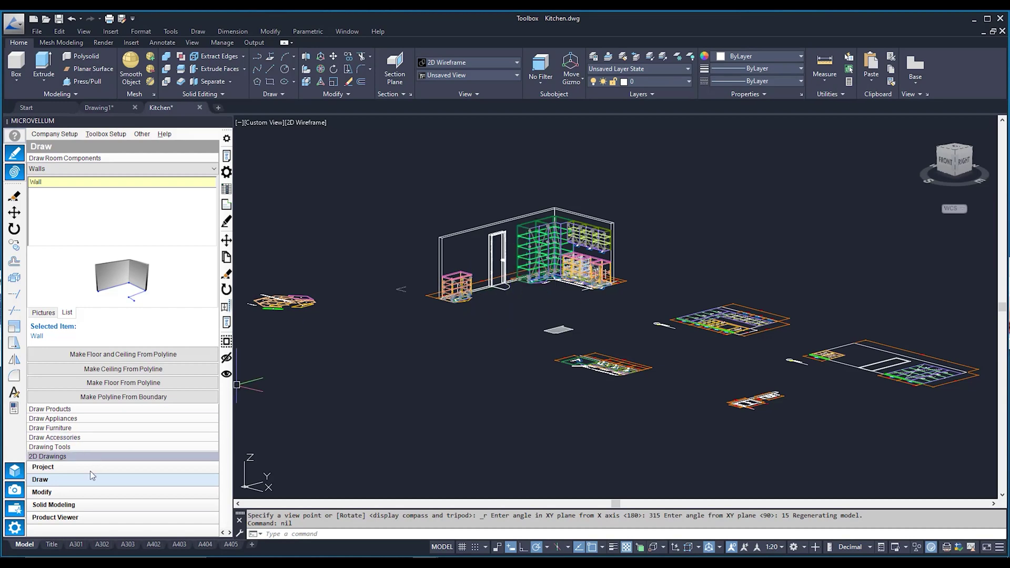
# - Look through the product drawing list and the product modification tools, ending with the Modify Products commands displayed
pyautogui.click(100, 496)
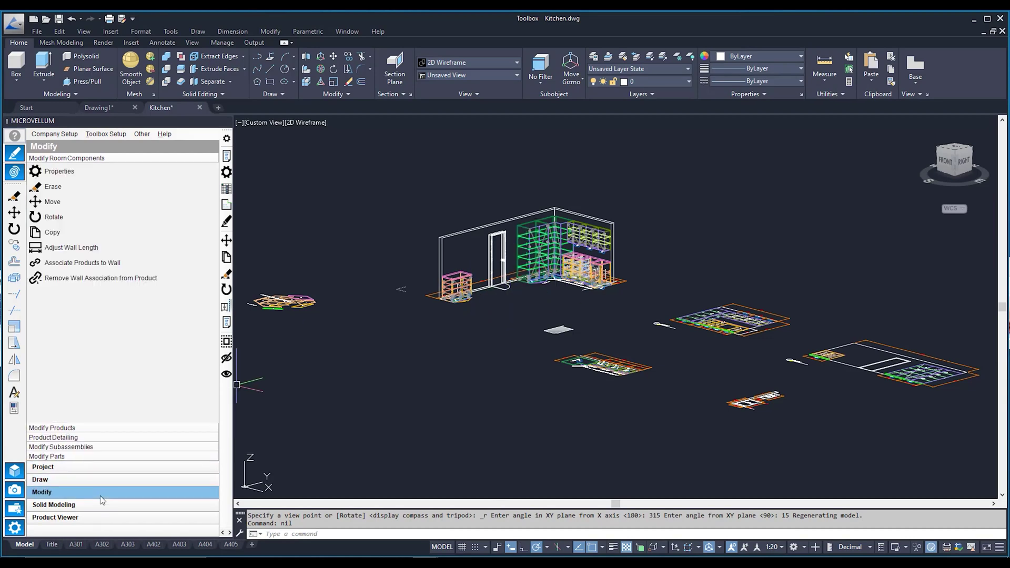
pyautogui.click(105, 428)
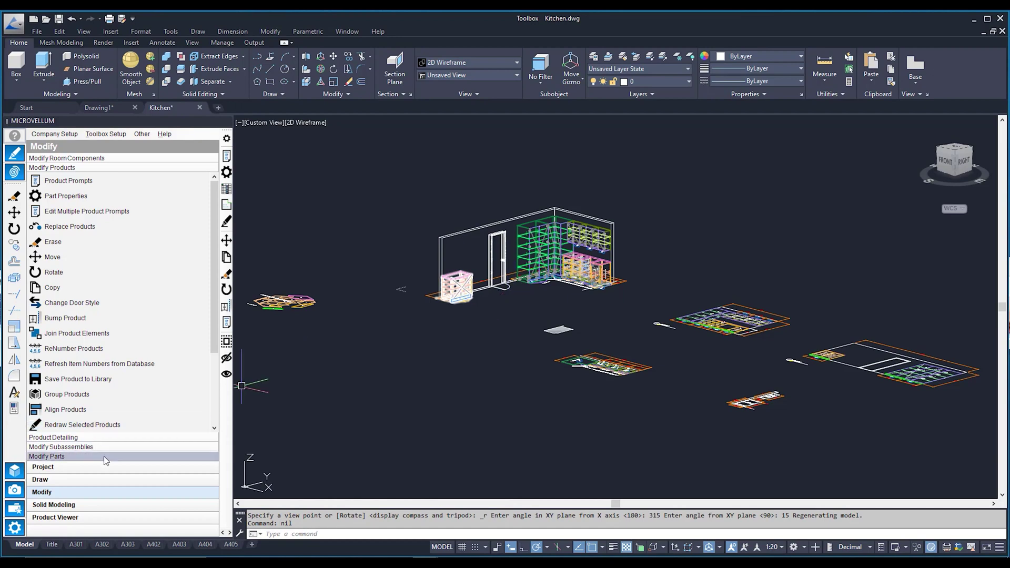
pyautogui.click(100, 477)
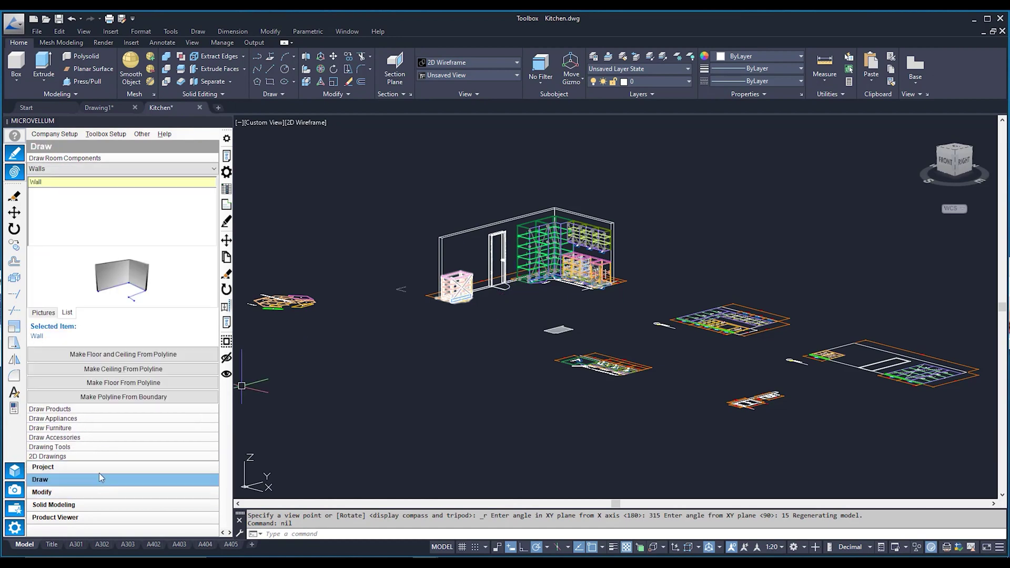
pyautogui.click(103, 409)
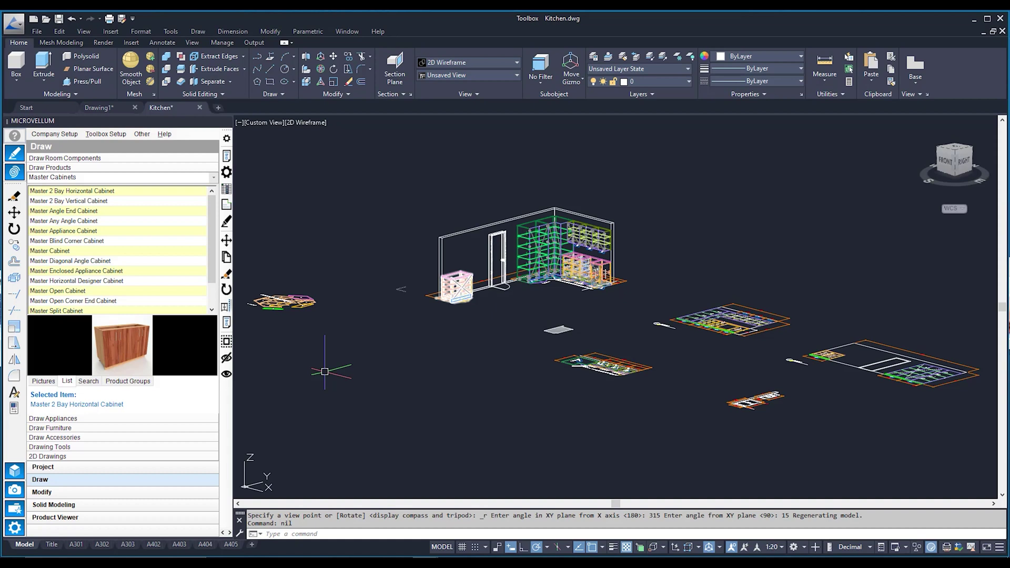
pyautogui.click(102, 491)
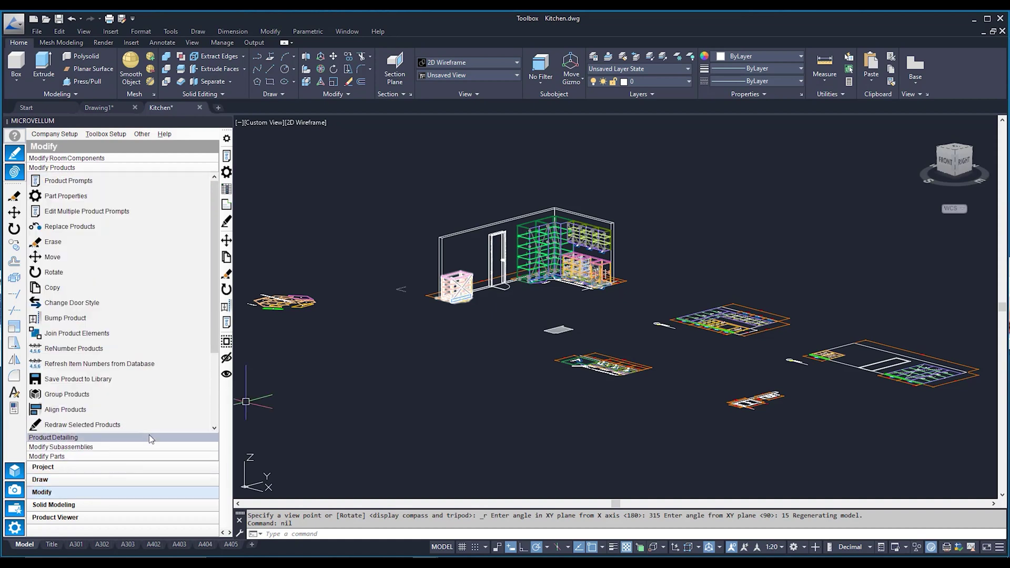
pyautogui.click(115, 262)
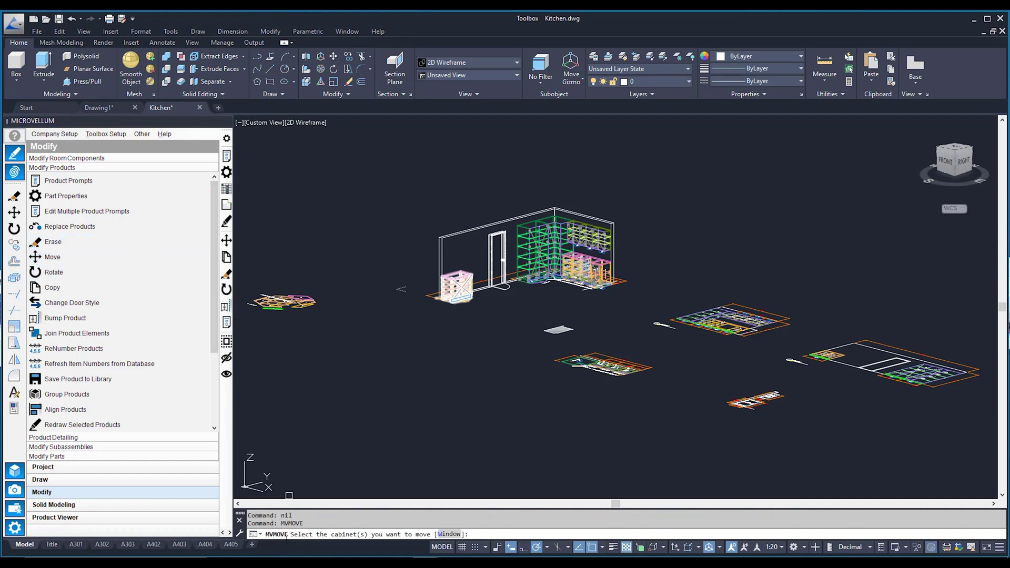
pyautogui.press('Escape')
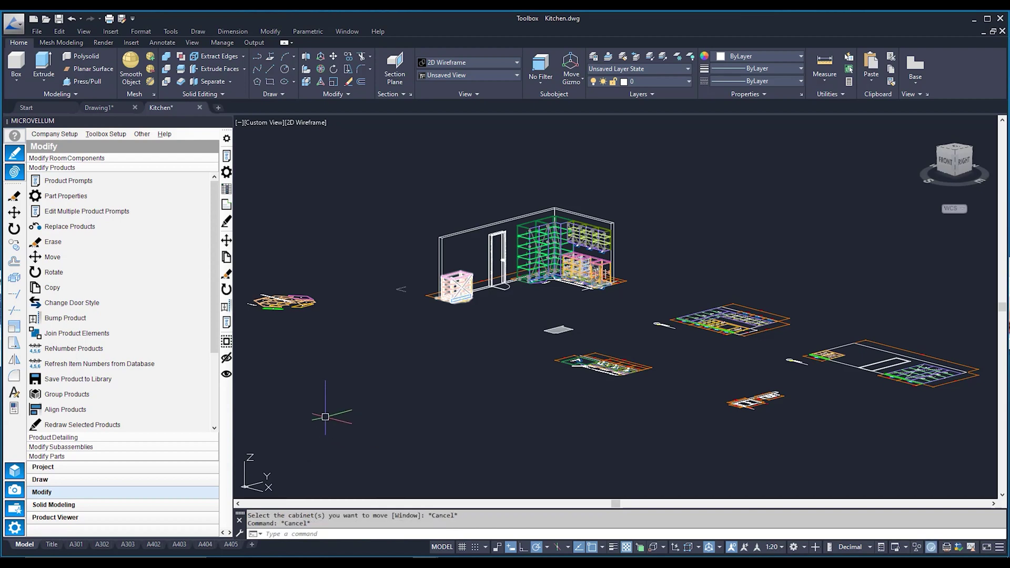
pyautogui.click(333, 56)
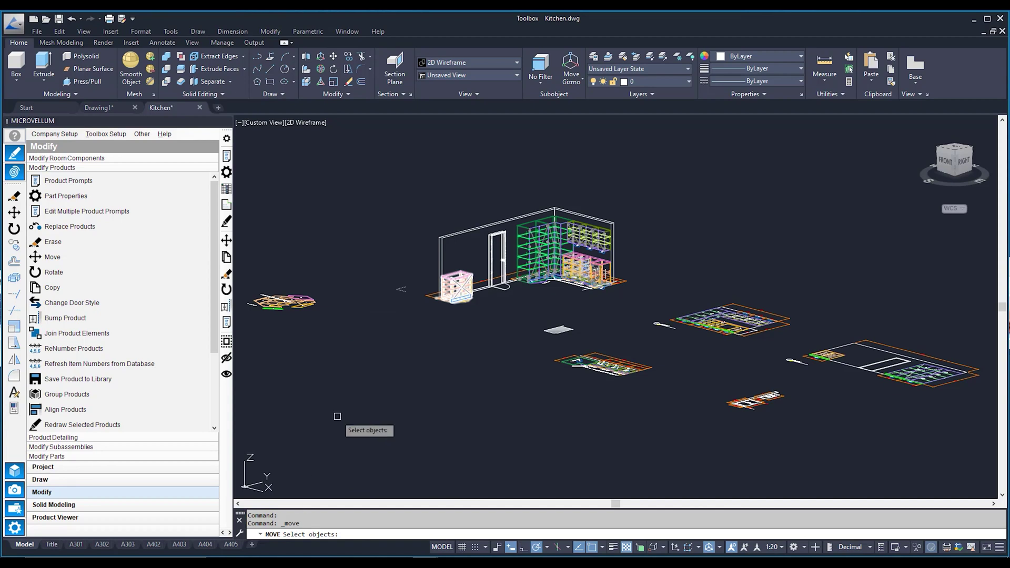
pyautogui.press('Escape')
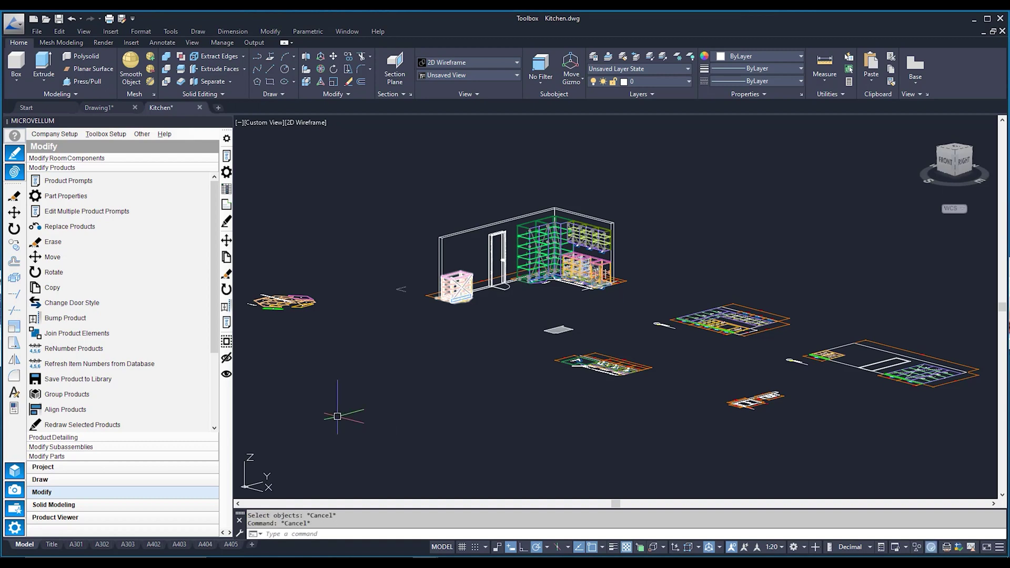
# - Move the base cabinet at the wall's free end 100 units along the 90° polar direction, using the product Move command
pyautogui.click(112, 258)
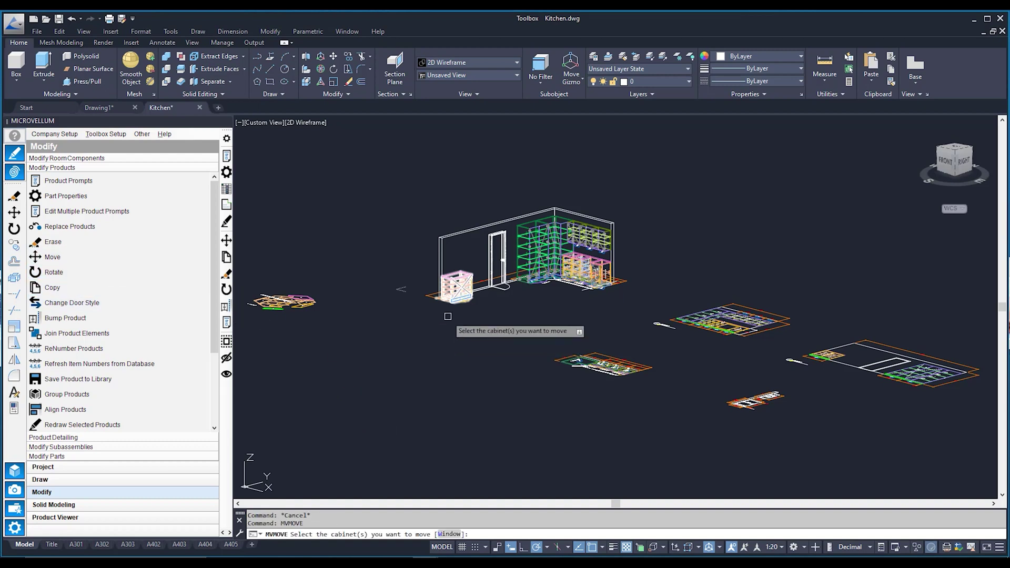
pyautogui.click(456, 275)
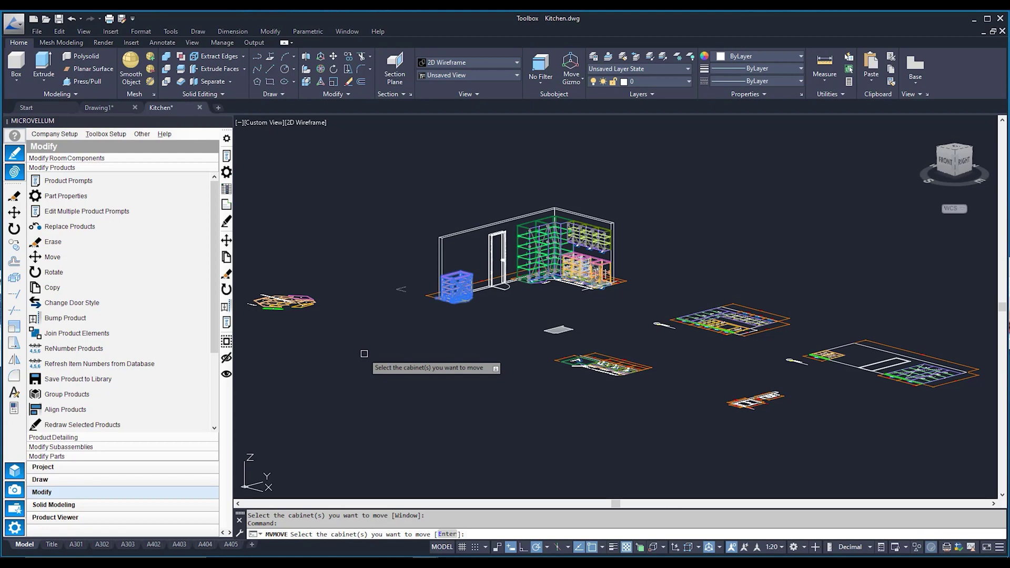
pyautogui.press('Return')
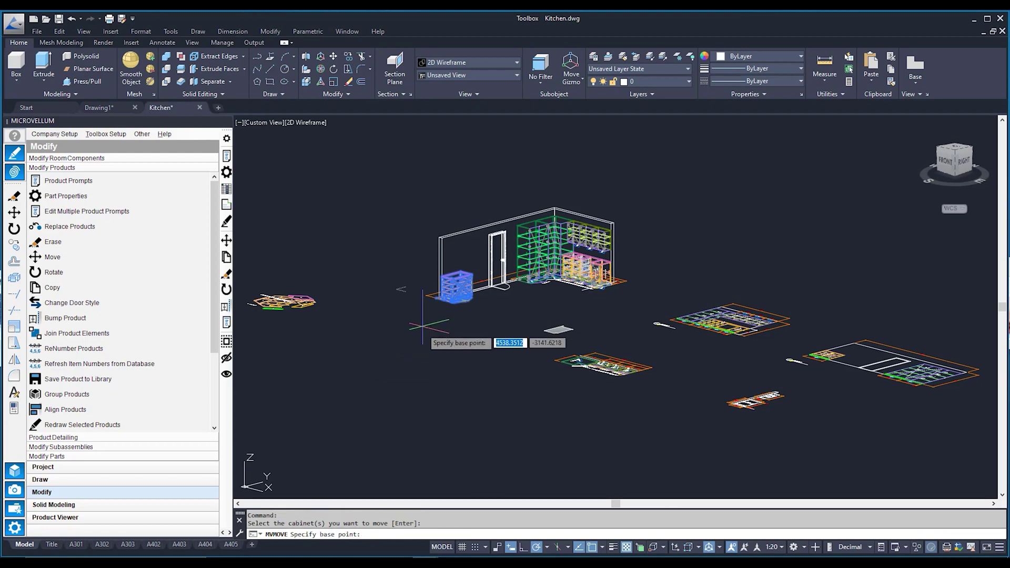
pyautogui.scroll(2, 434, 339)
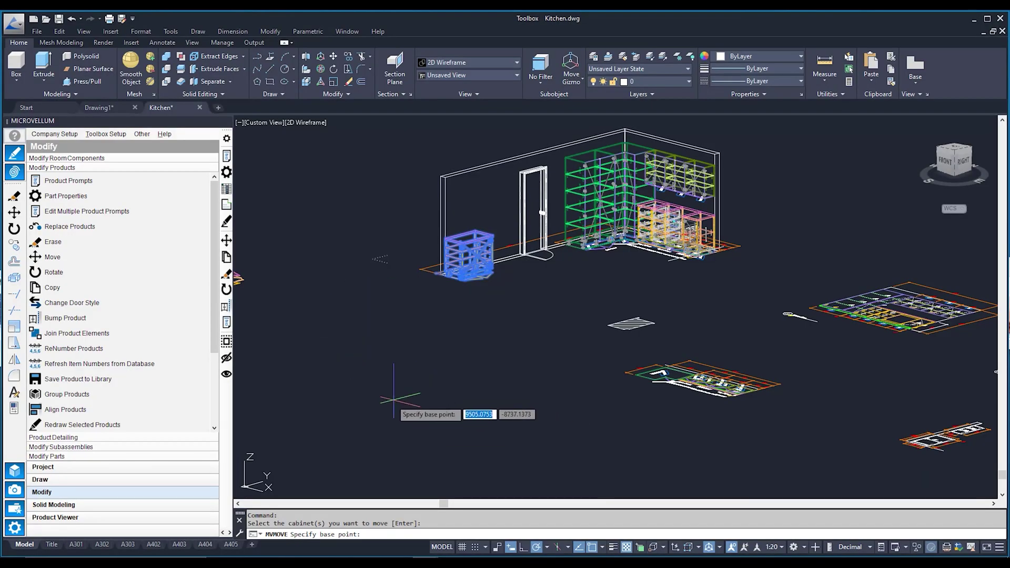
pyautogui.click(350, 402)
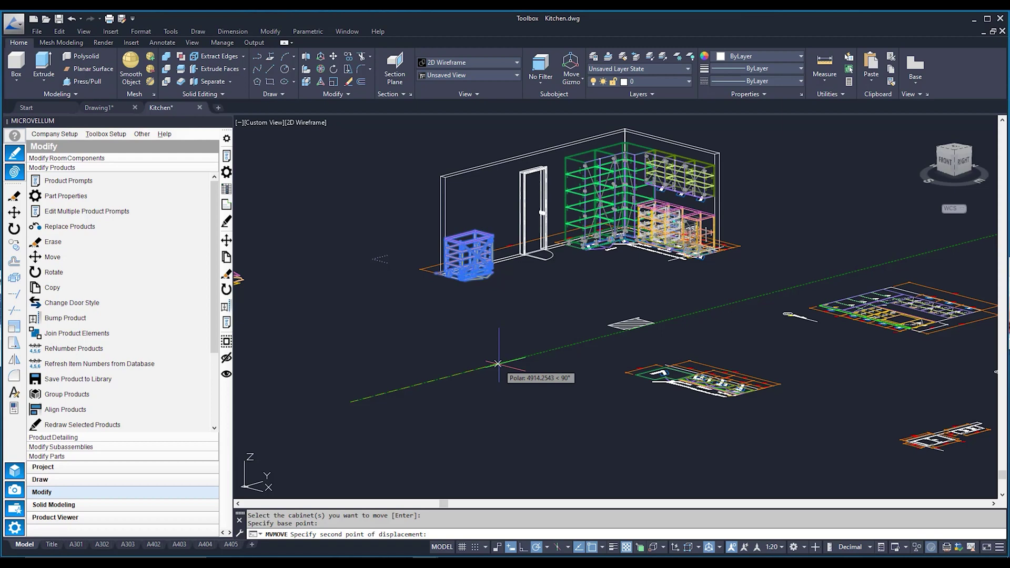
pyautogui.write('100')
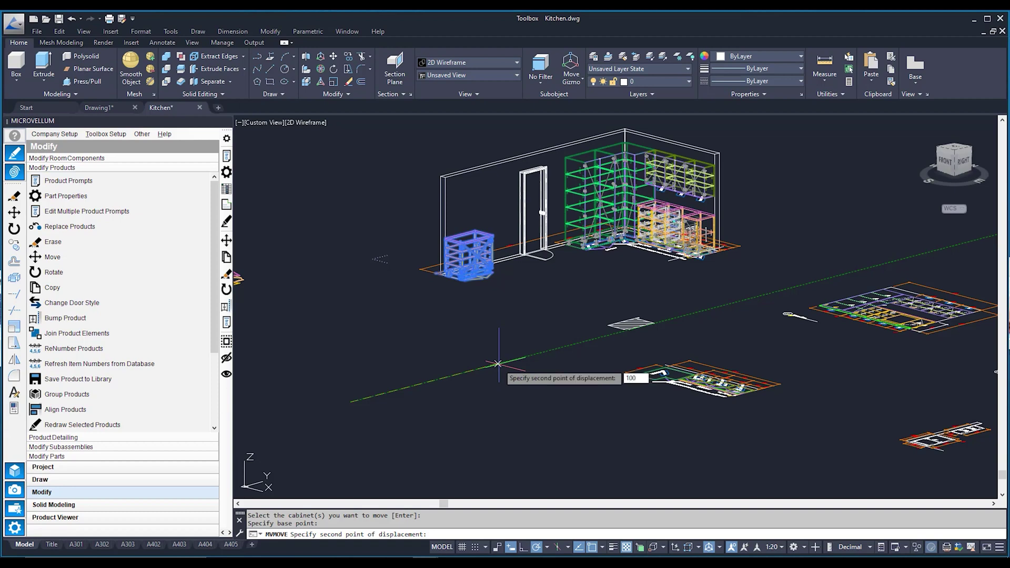
pyautogui.press('Return')
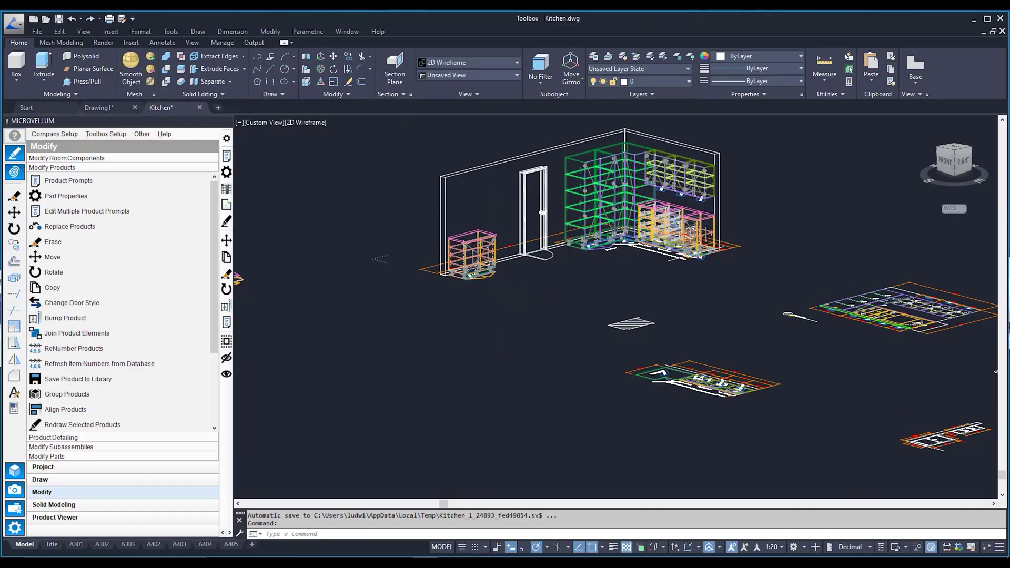
# - Move the base cabinet by its top back corner nearest the door to a perpendicular snap on the tall green cabinet's side
pyautogui.scroll(4, 490, 220)
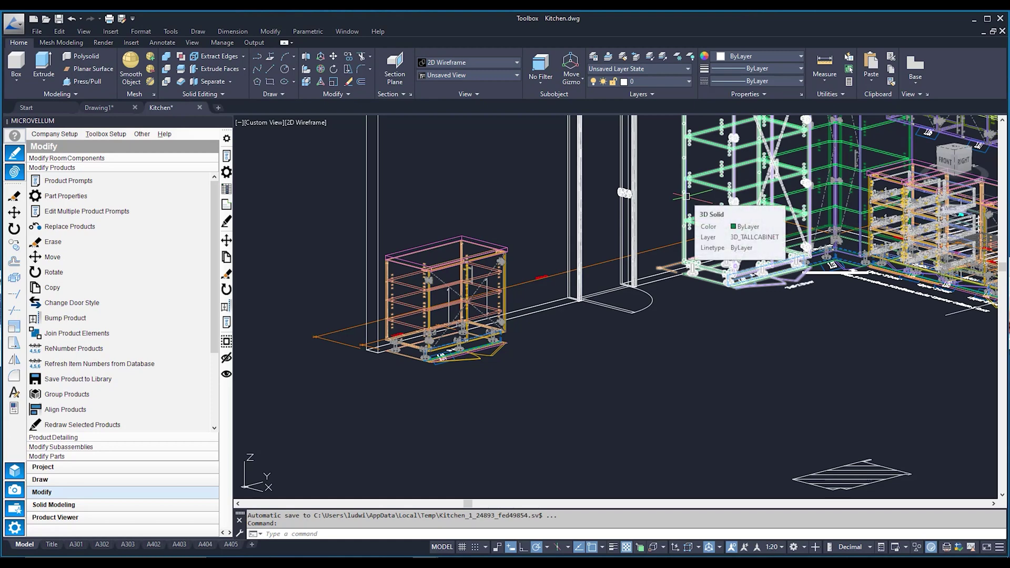
pyautogui.click(121, 257)
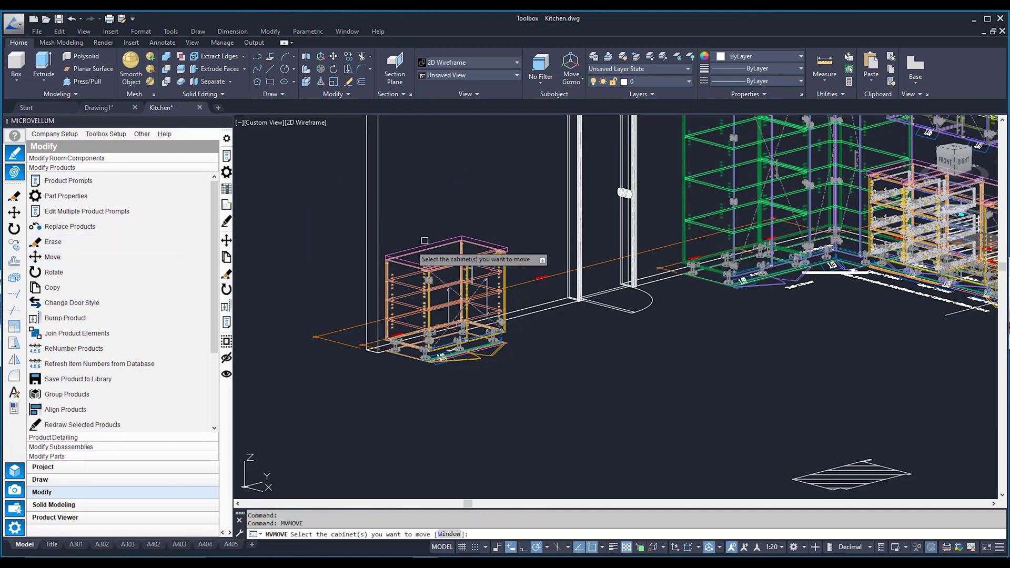
pyautogui.click(470, 240)
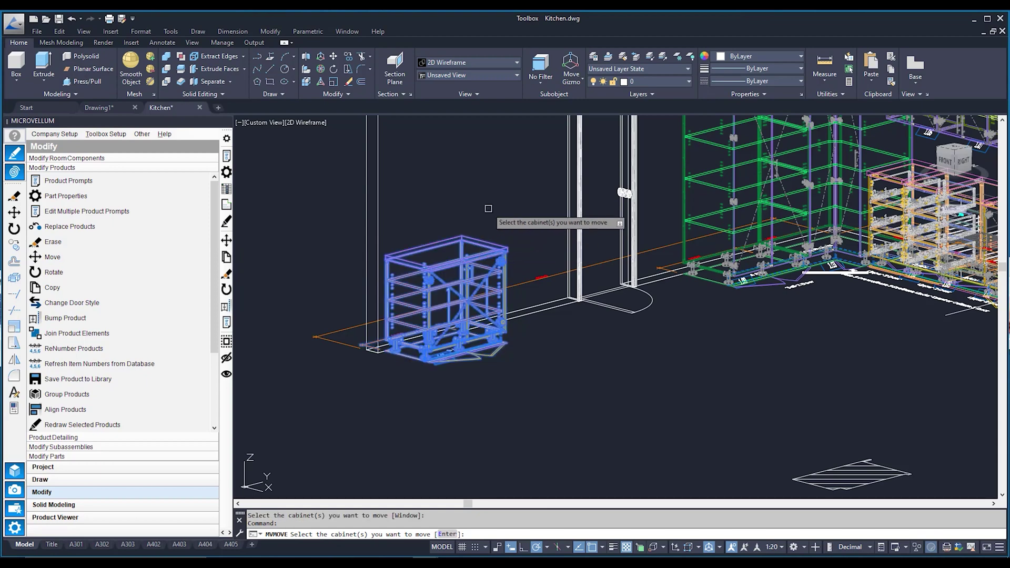
pyautogui.press('Return')
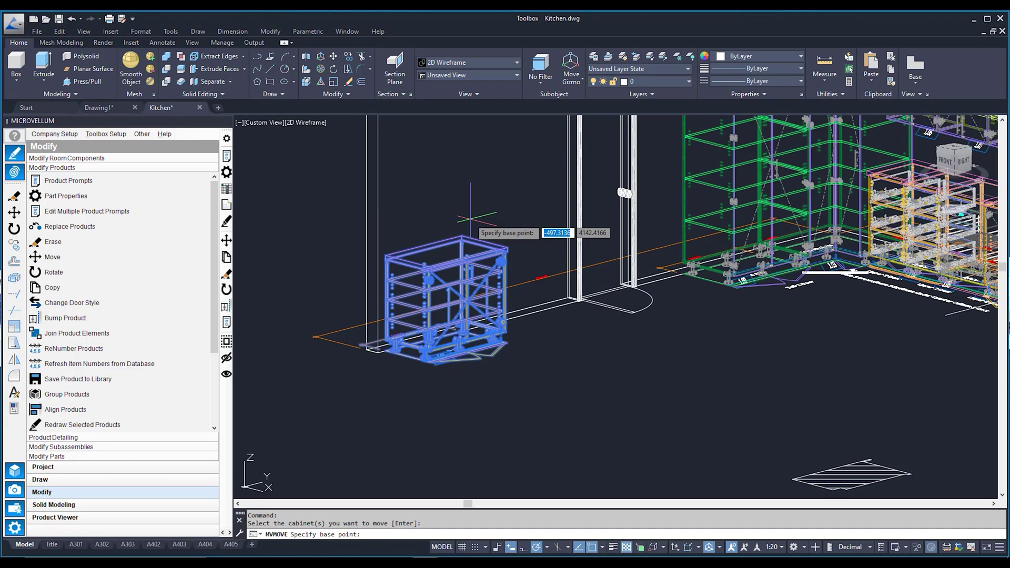
pyautogui.scroll(4, 471, 231)
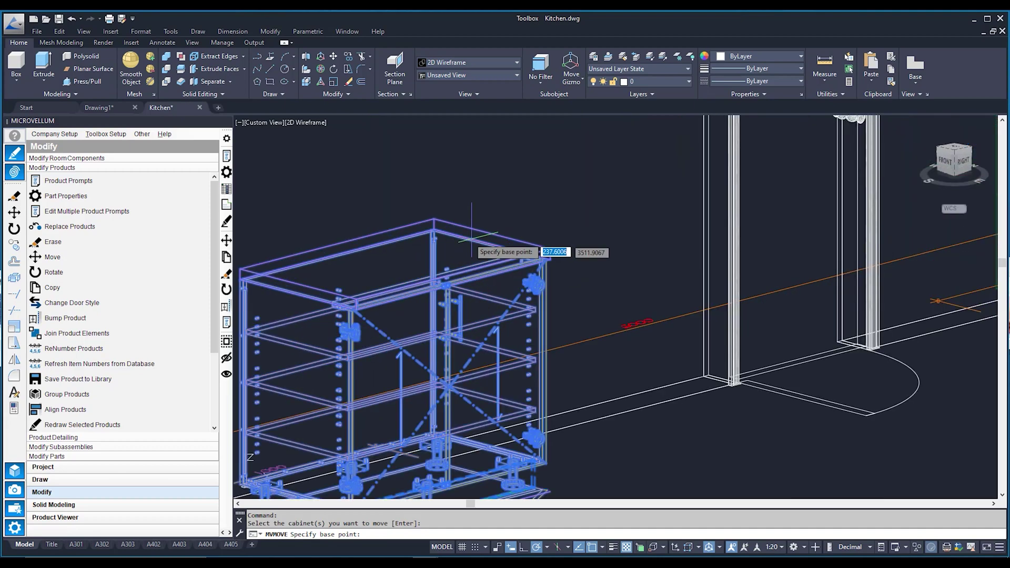
pyautogui.click(434, 217)
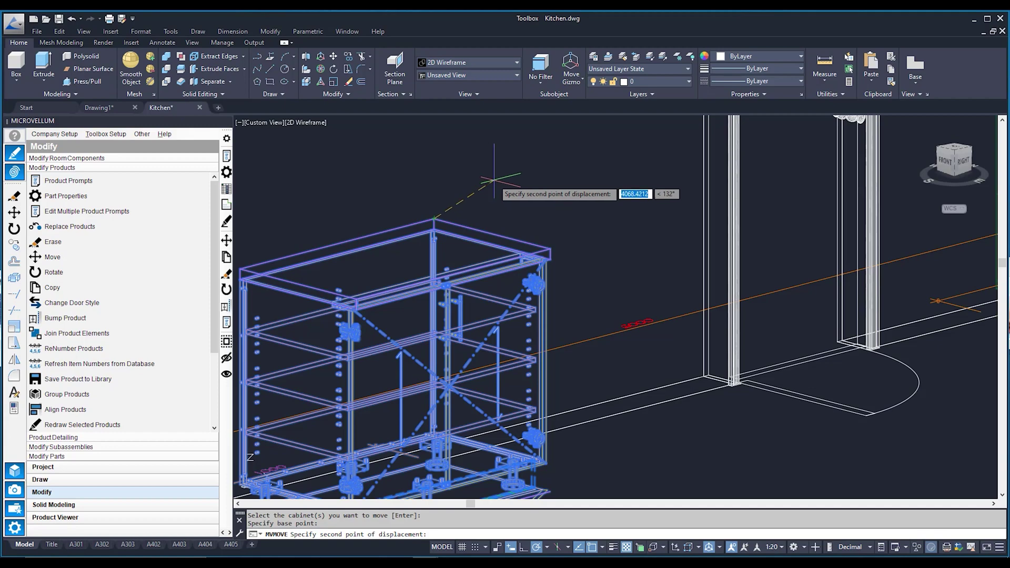
pyautogui.scroll(3, 488, 197)
pyautogui.scroll(-5, 526, 216)
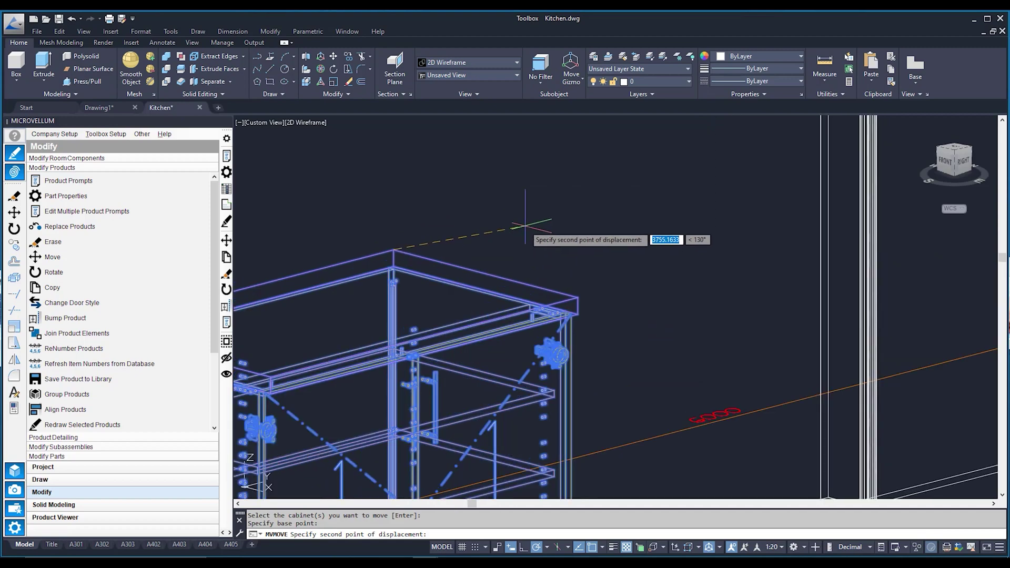
pyautogui.scroll(5, 690, 190)
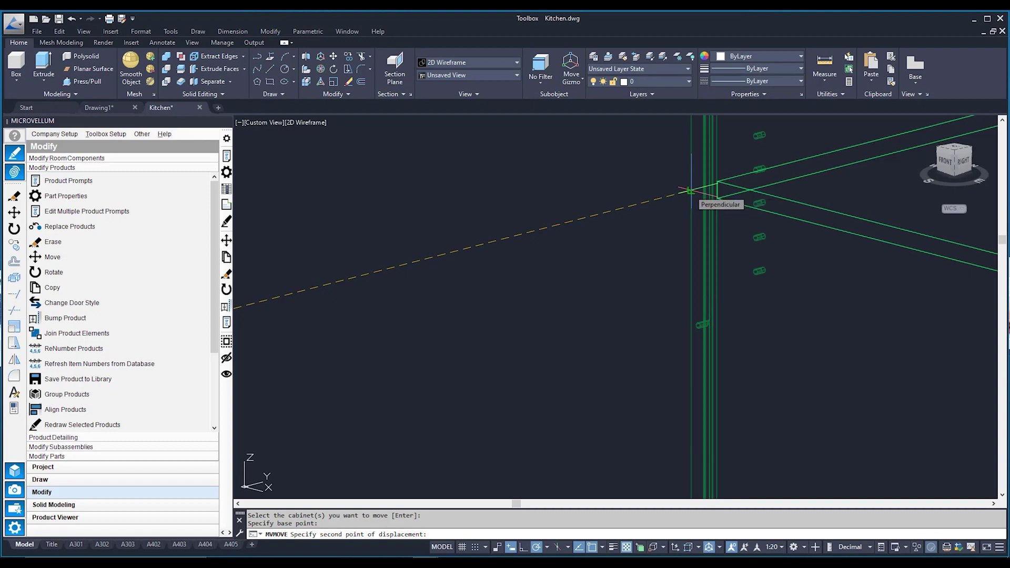
pyautogui.click(689, 190)
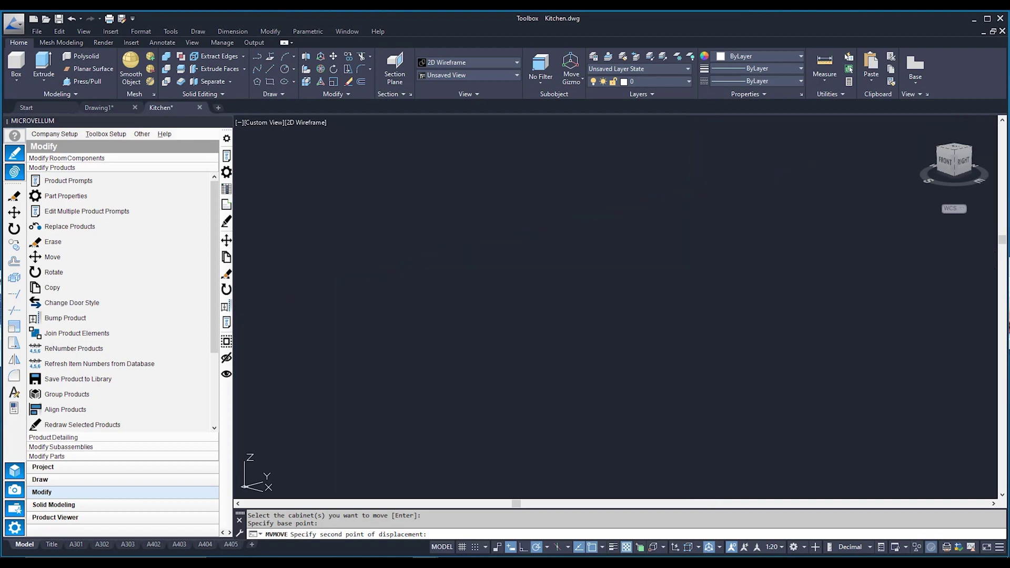
# - Move the base cabinet back to the wall's free end, using its top back corner nearest that end as base point
pyautogui.scroll(-5, 523, 165)
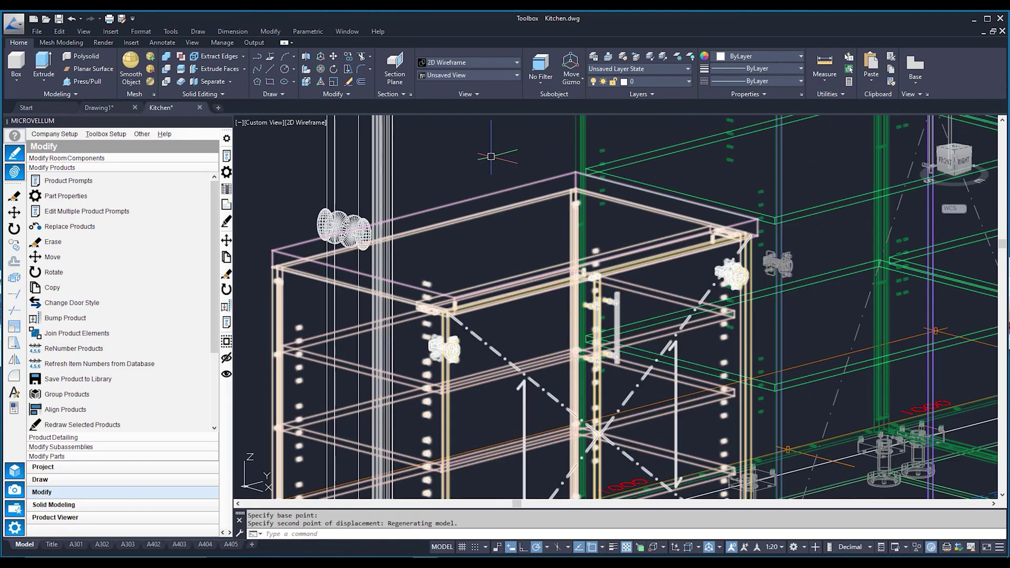
pyautogui.scroll(-3, 491, 156)
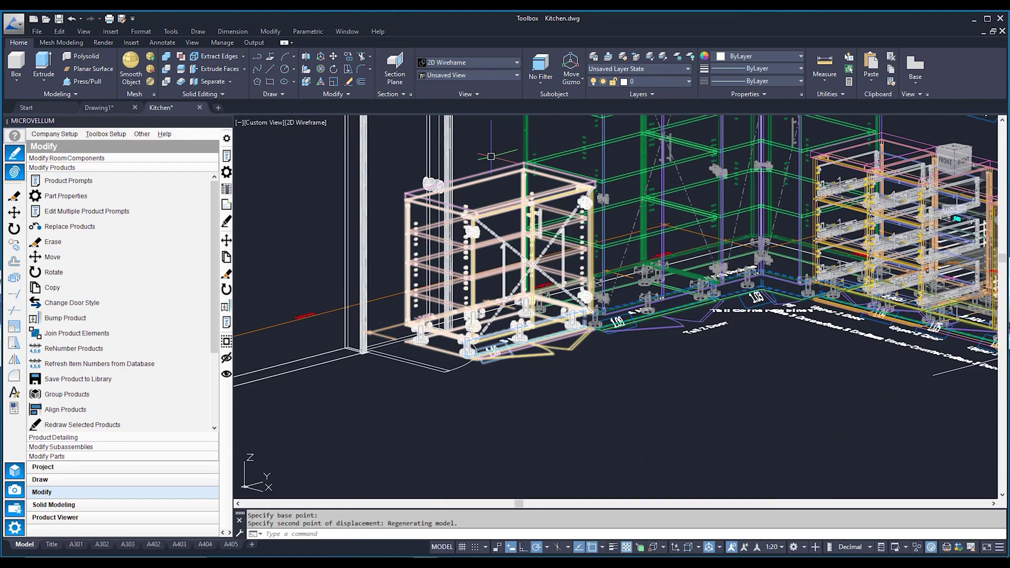
pyautogui.moveTo(494, 145); pyautogui.dragTo(599, 272, button='middle')
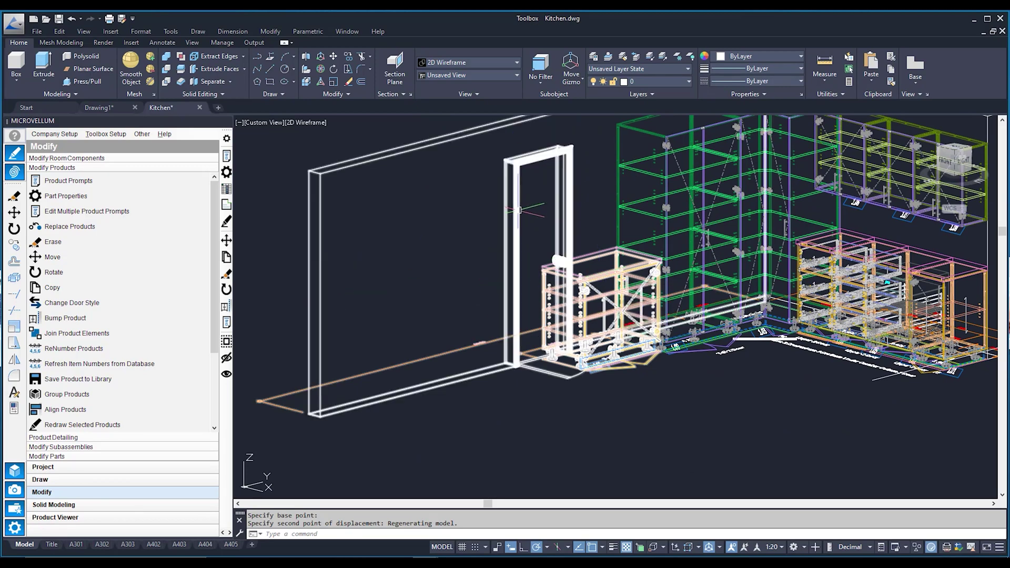
pyautogui.click(78, 256)
pyautogui.click(547, 267)
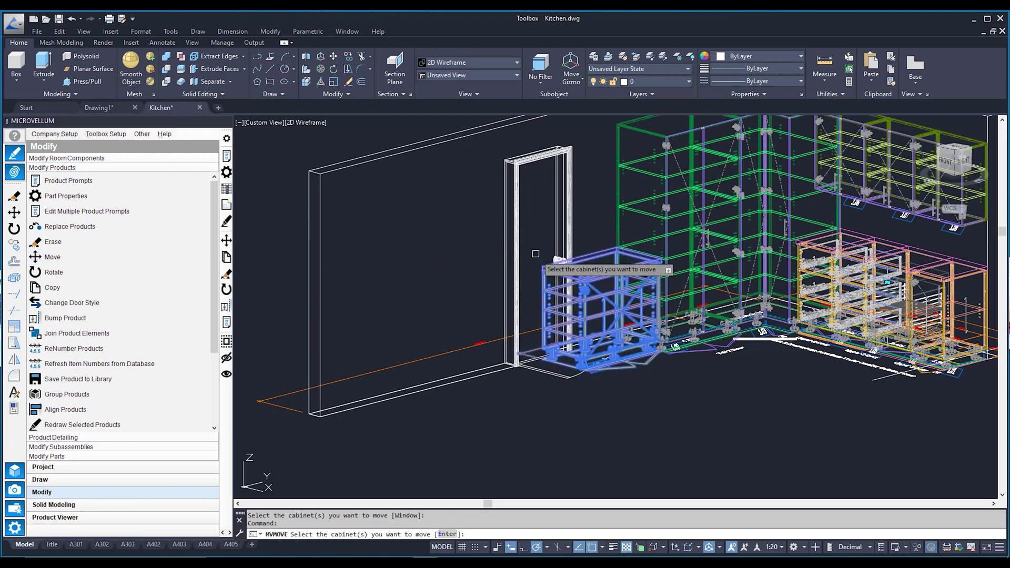
pyautogui.press('Return')
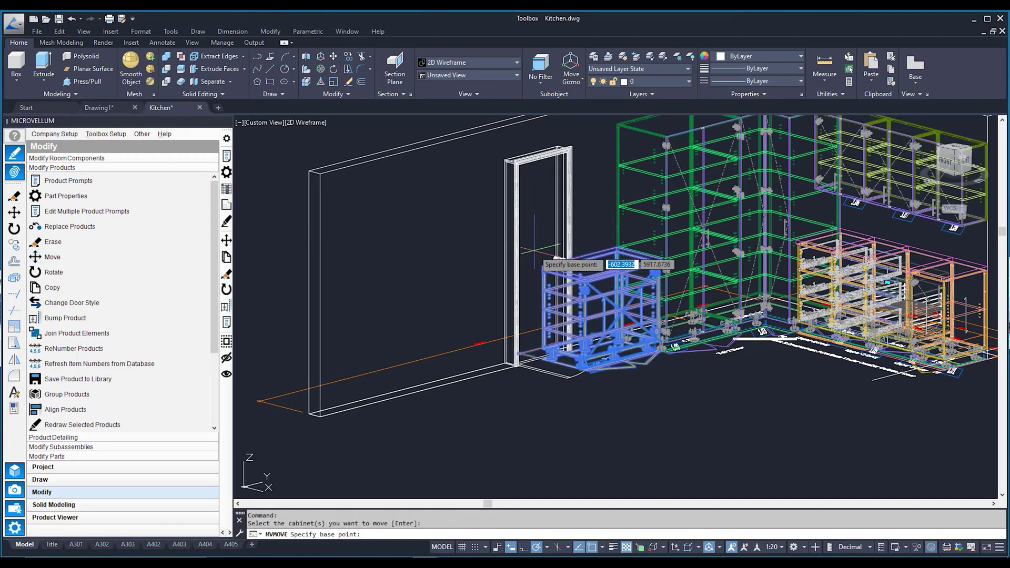
pyautogui.scroll(4, 543, 256)
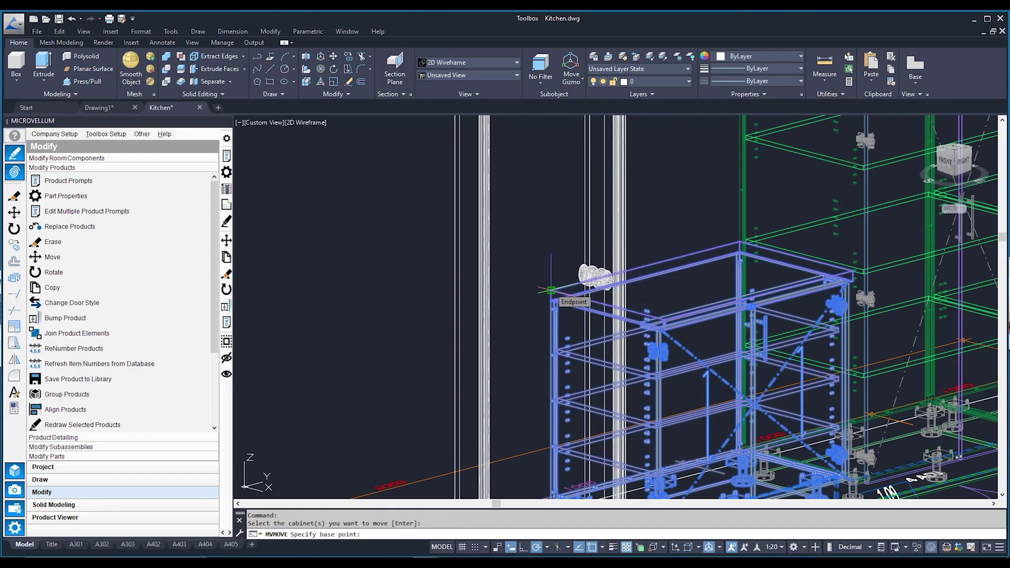
pyautogui.click(551, 290)
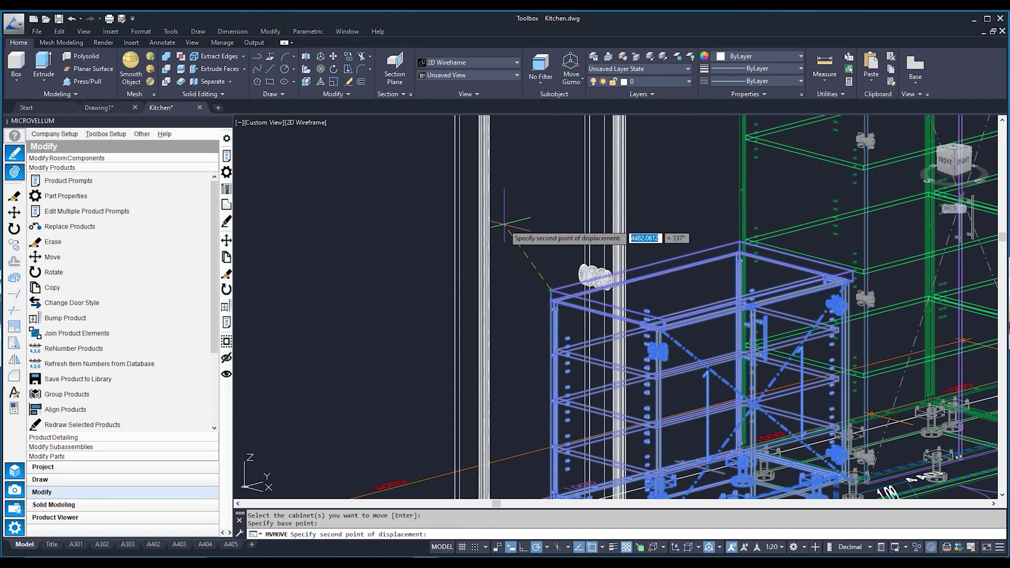
pyautogui.scroll(-5, 473, 253)
pyautogui.scroll(5, 391, 276)
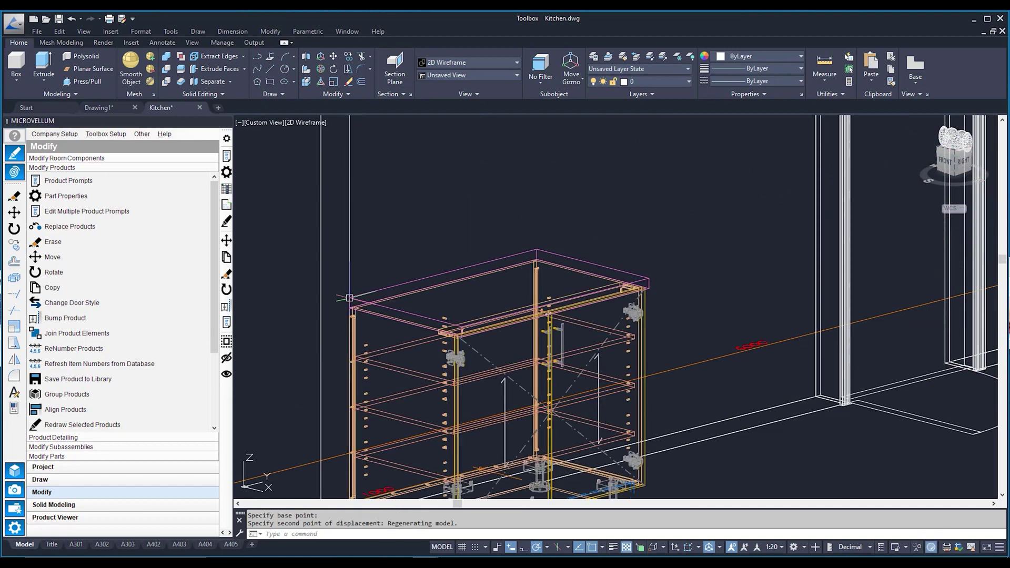
# - Copy the base cabinet from its top back corner at the wall's free end to its other top back corner, using the product Copy command
pyautogui.scroll(-2, 416, 192)
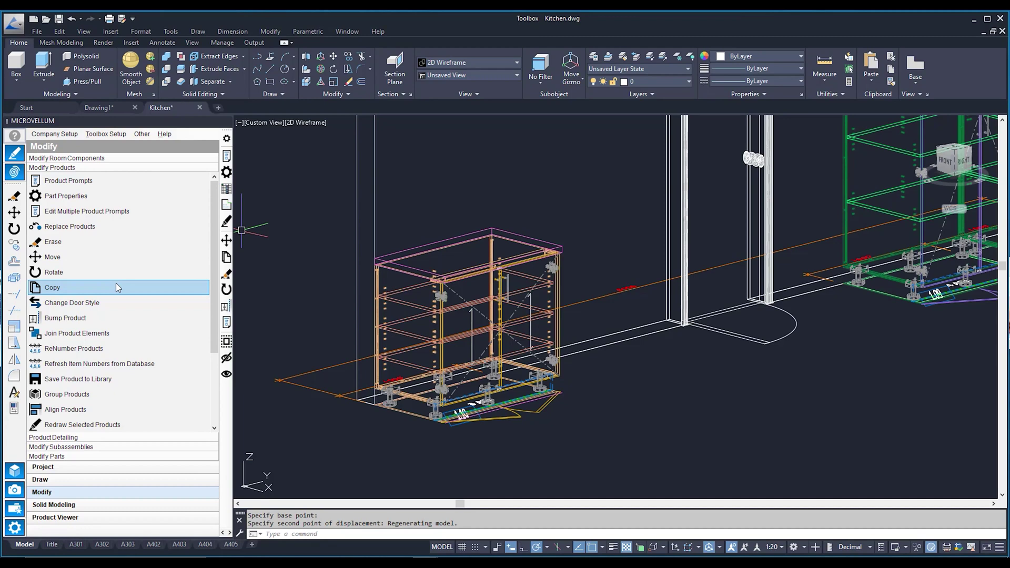
pyautogui.click(118, 287)
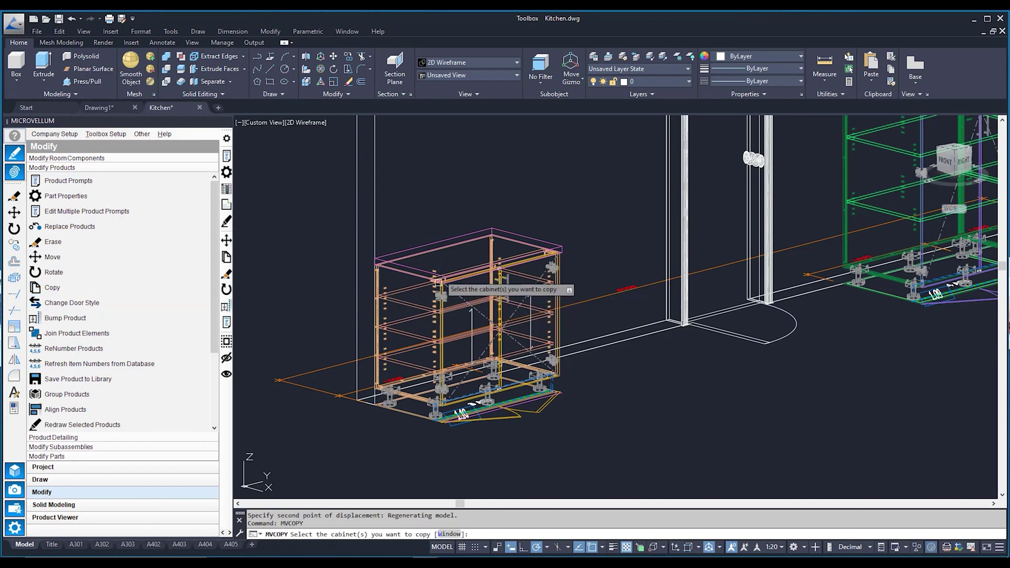
pyautogui.click(462, 281)
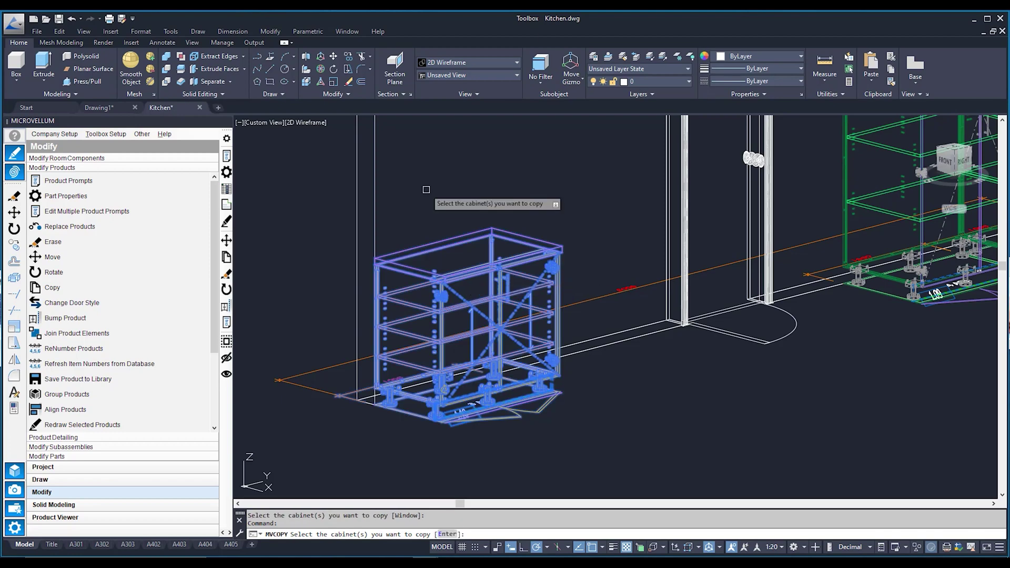
pyautogui.press('Return')
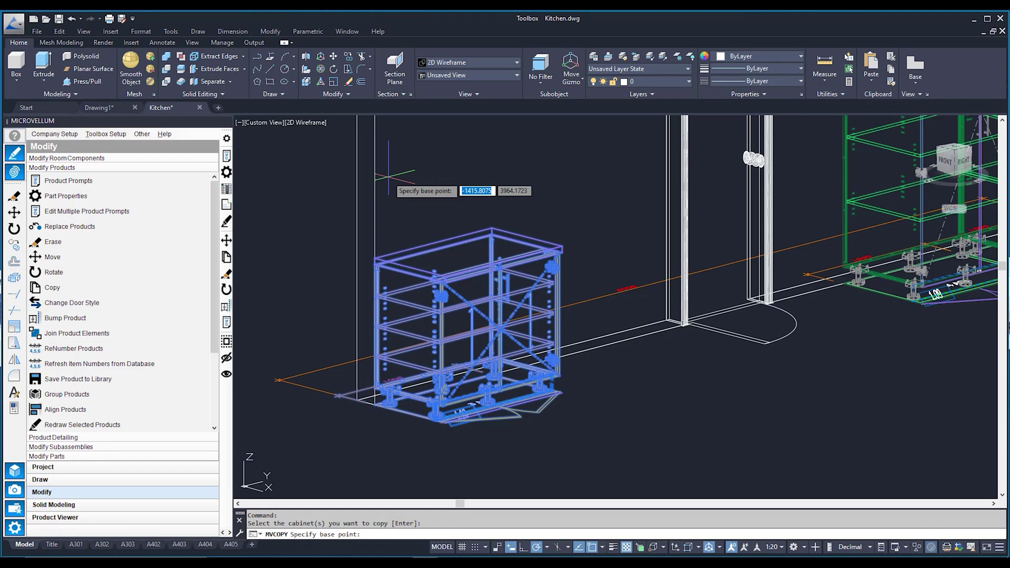
pyautogui.scroll(2, 375, 263)
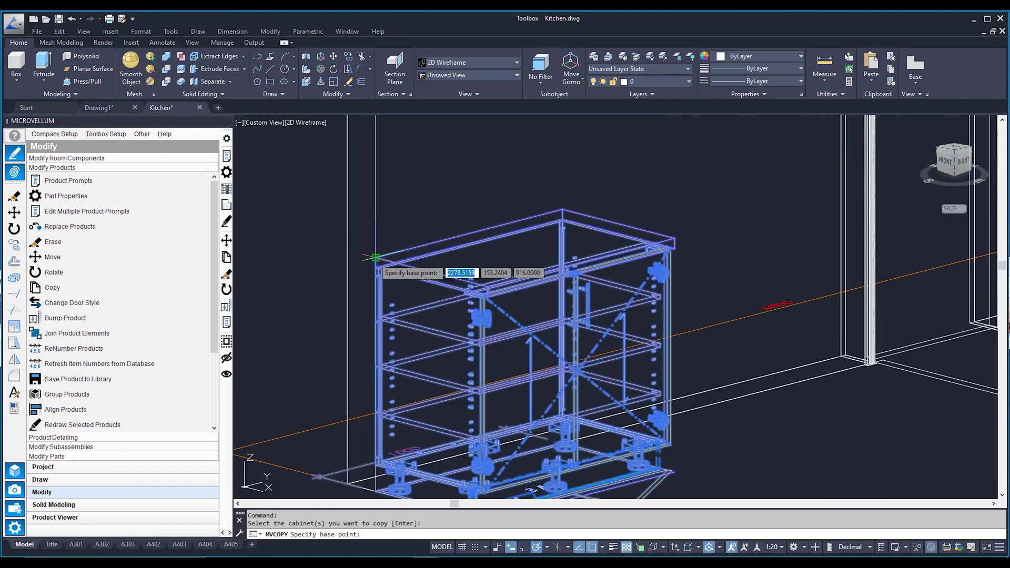
pyautogui.click(376, 258)
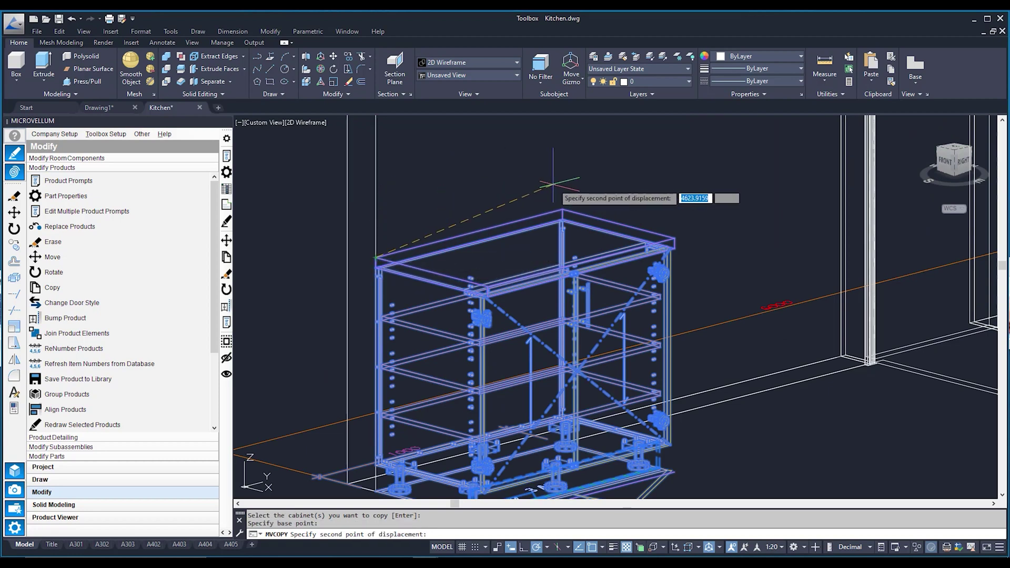
pyautogui.click(562, 209)
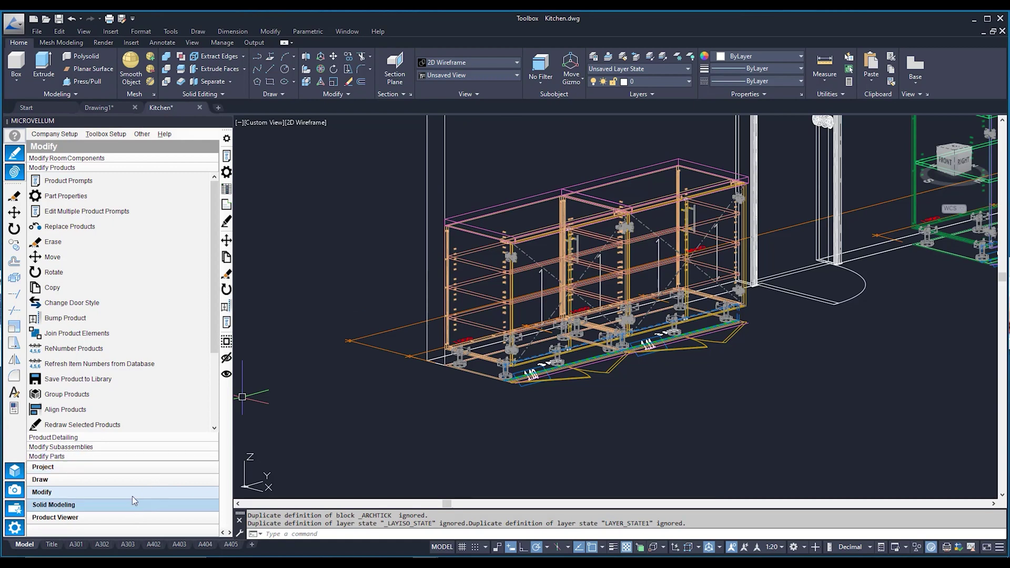
# - Remove the wall association from the copied base cabinet nearest the door
pyautogui.click(138, 159)
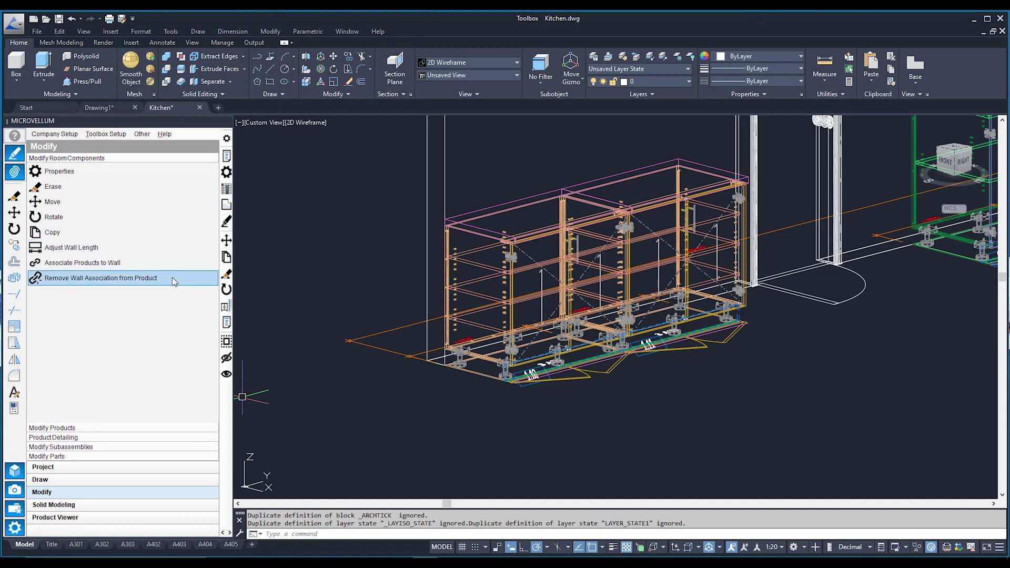
pyautogui.click(170, 279)
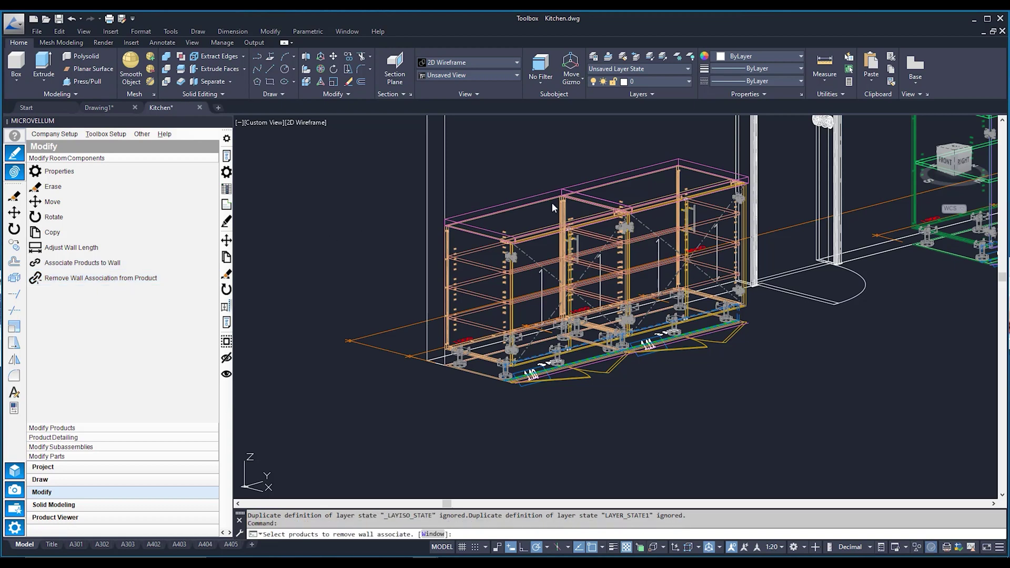
pyautogui.click(611, 179)
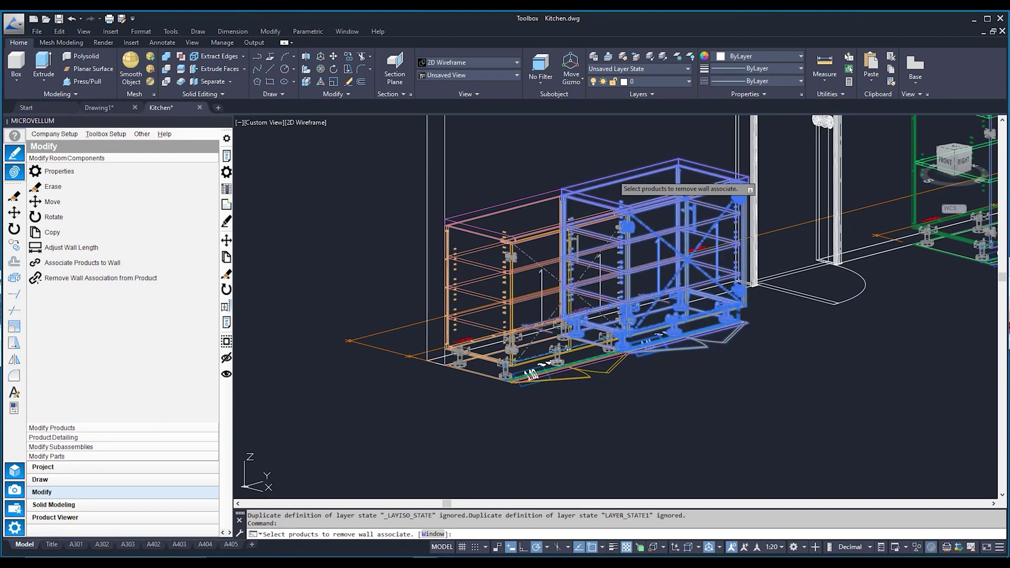
pyautogui.press('Return')
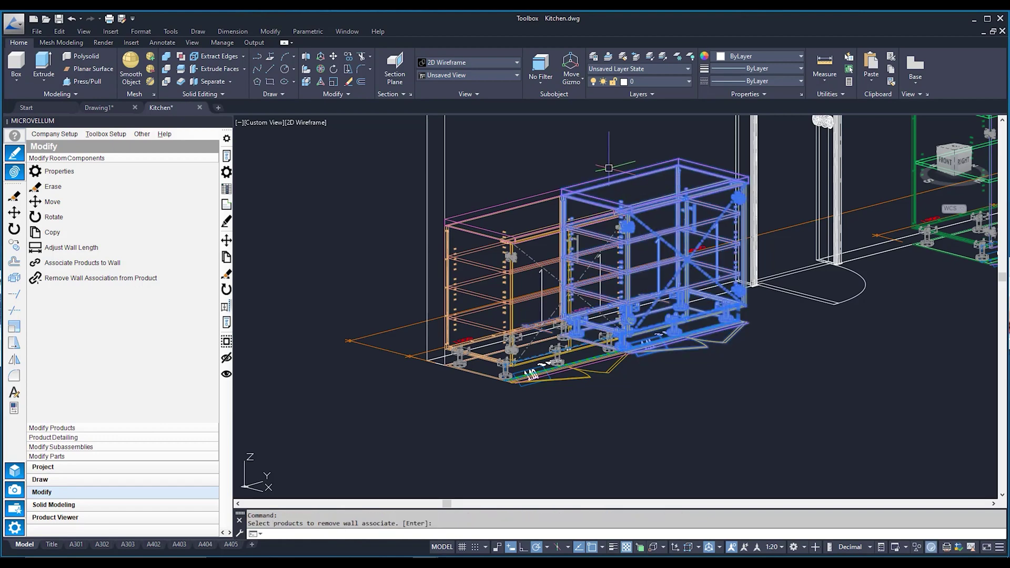
# - Move the copied base cabinet 1000 units along the 0° polar direction, using the product Move command
pyautogui.click(101, 428)
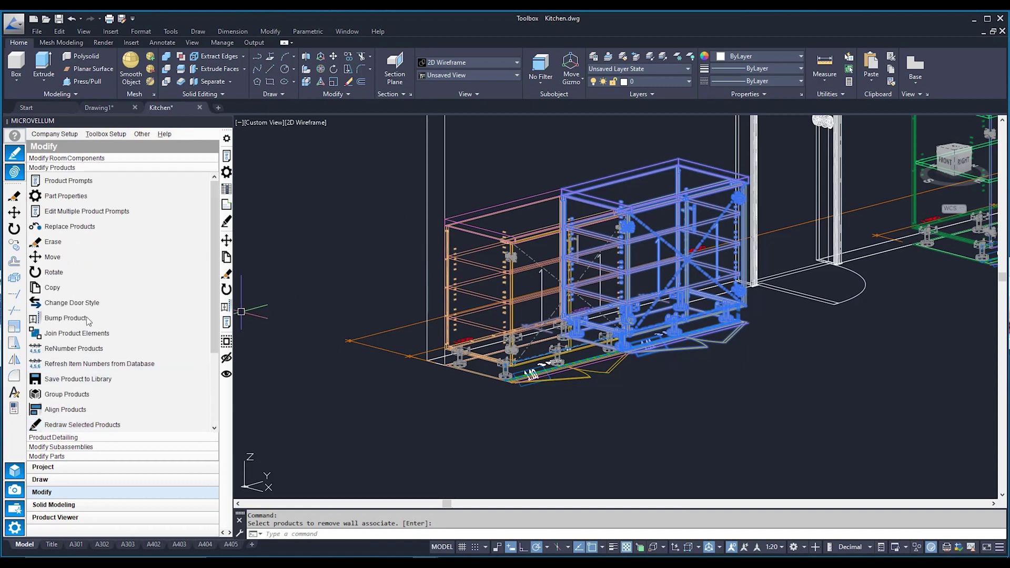
pyautogui.click(73, 260)
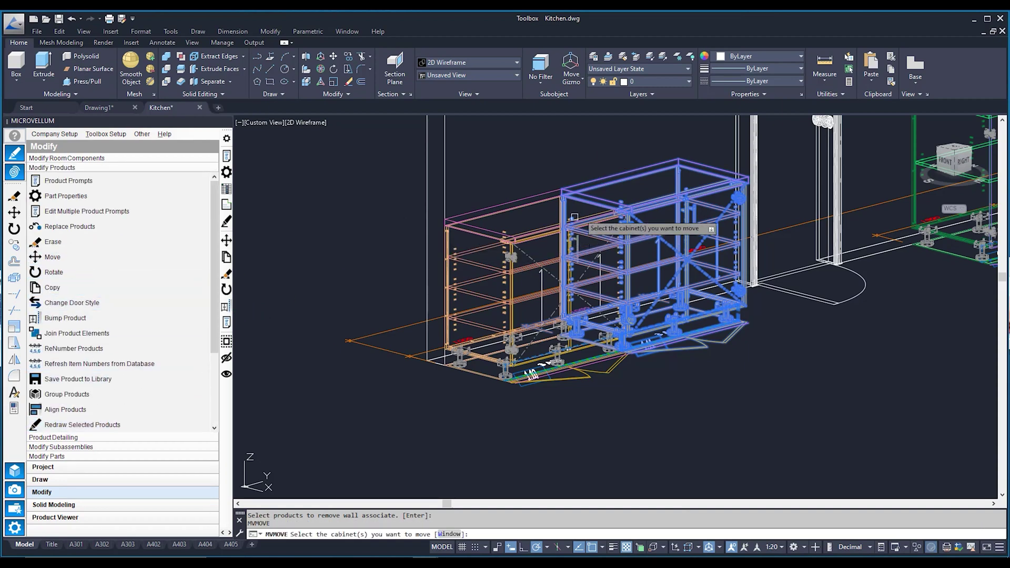
pyautogui.click(610, 177)
pyautogui.press('Return')
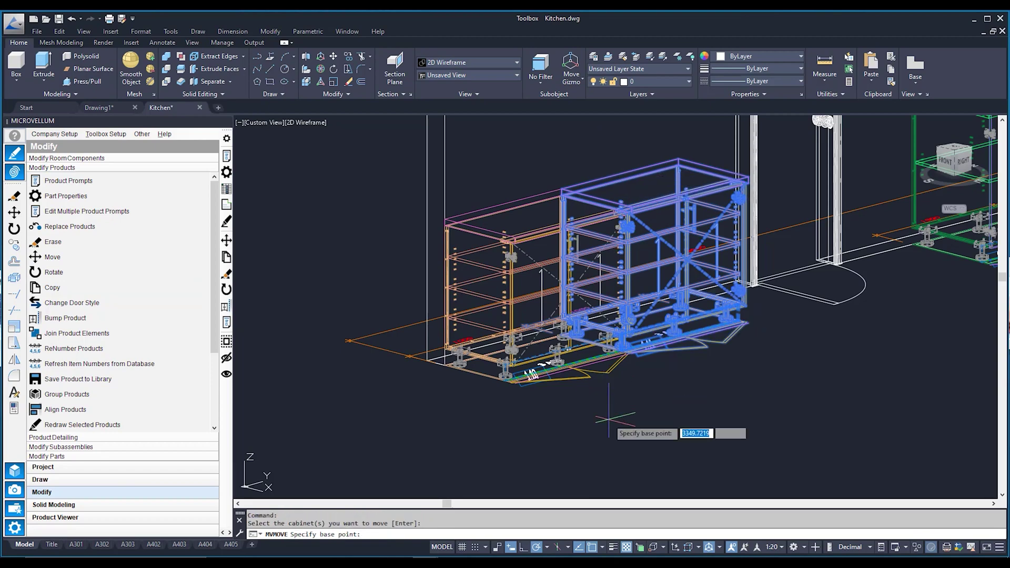
pyautogui.moveTo(581, 408); pyautogui.dragTo(523, 343, button='middle')
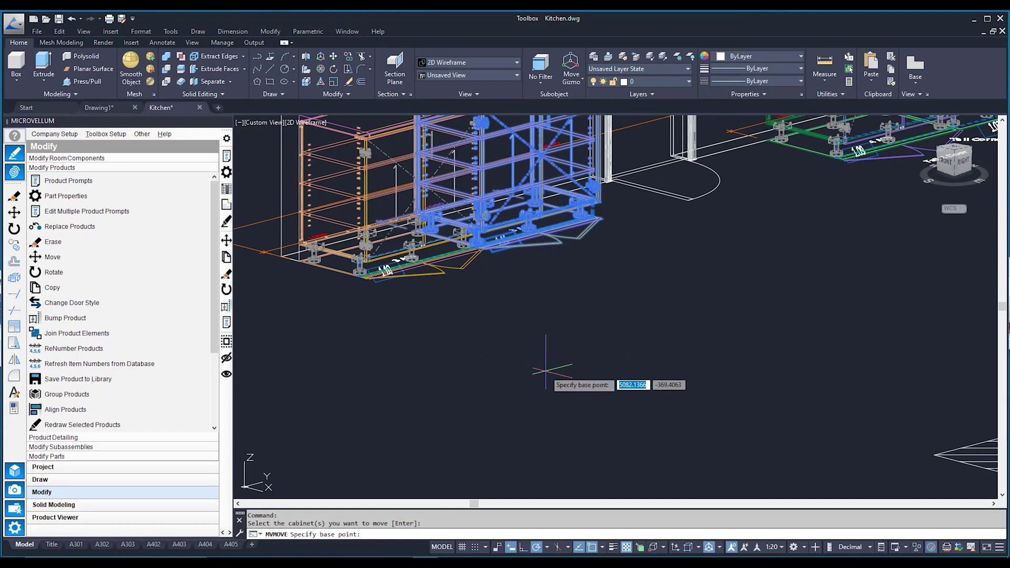
pyautogui.click(513, 356)
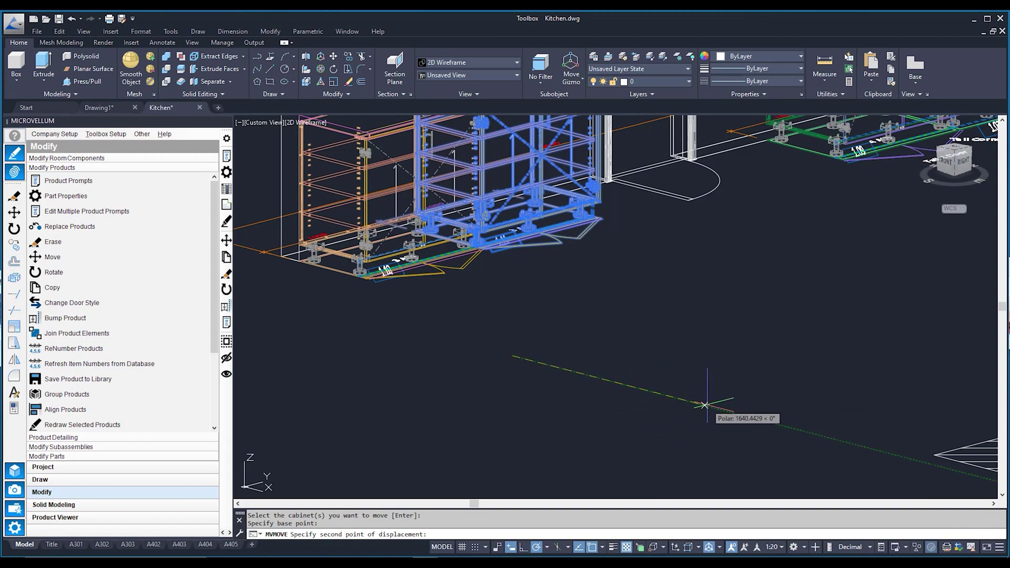
pyautogui.write('1')
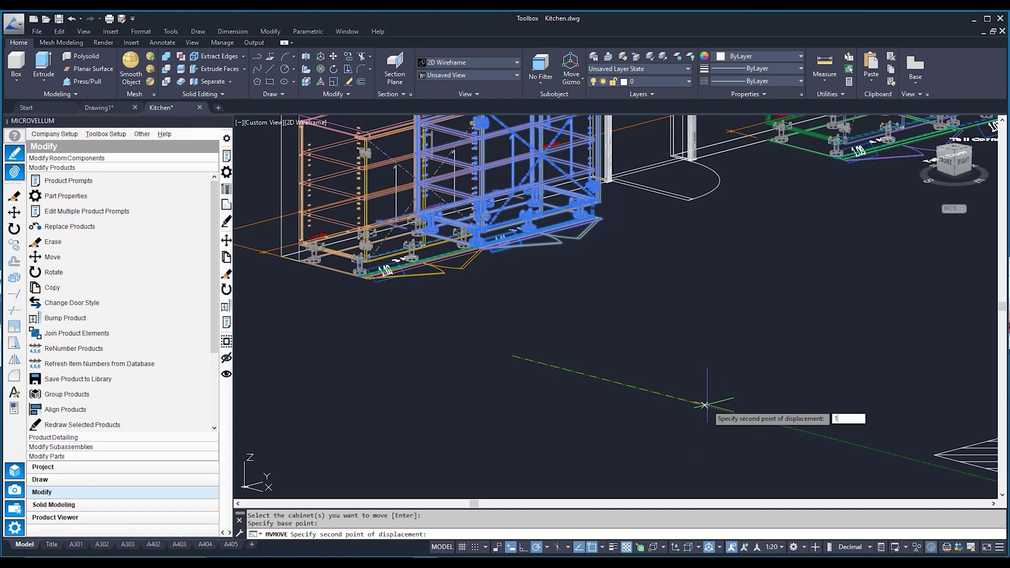
pyautogui.write('000')
pyautogui.press('Return')
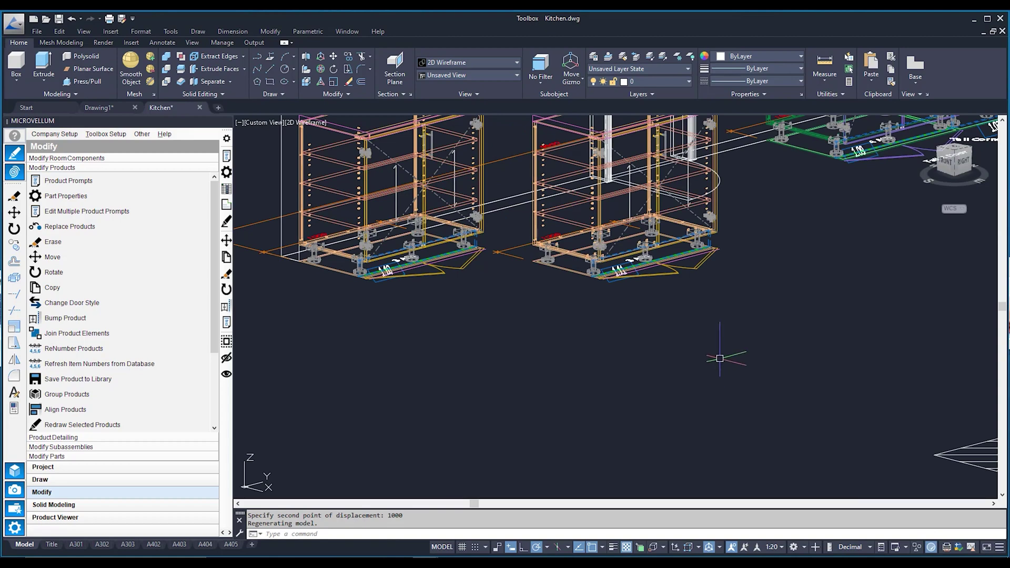
# - Rotate the copied base cabinet by -90 degrees with the product Rotate command
pyautogui.scroll(-3, 715, 354)
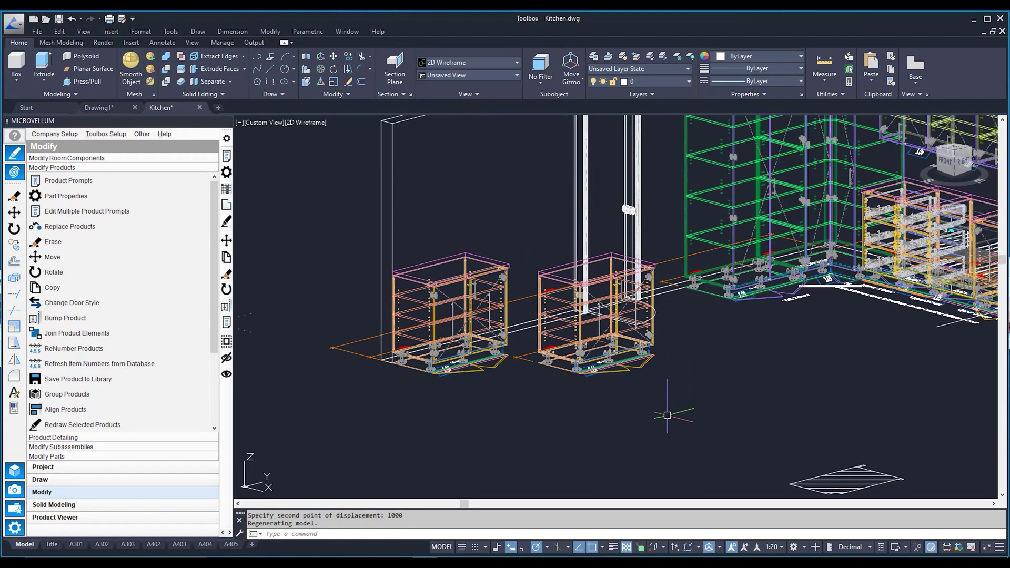
pyautogui.click(90, 273)
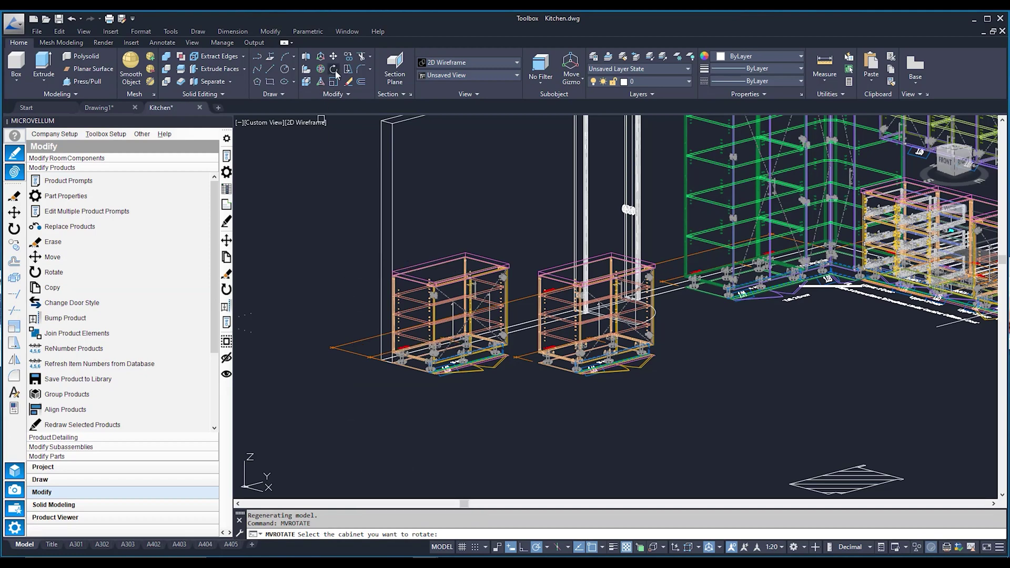
pyautogui.click(619, 332)
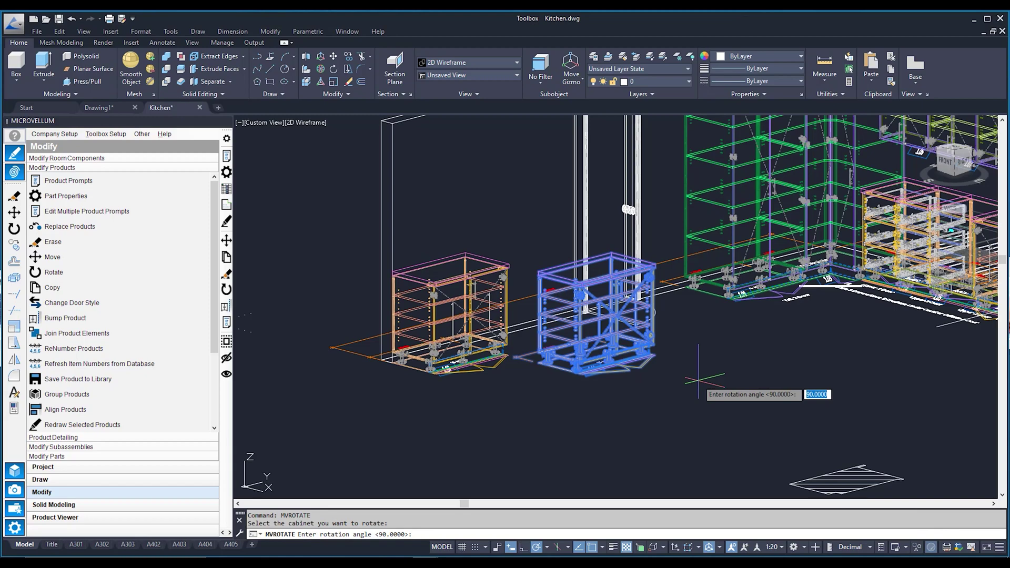
pyautogui.write('-90')
pyautogui.press('Return')
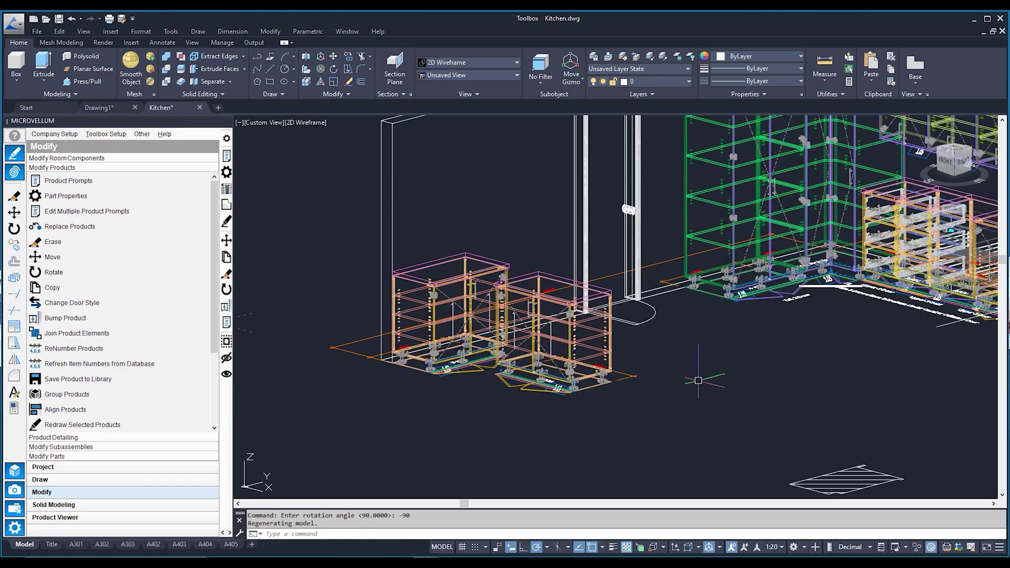
# - Erase both the rotated copy and the base cabinet at the wall's free end with the product Erase command, confirming the deletion
pyautogui.scroll(2, 554, 339)
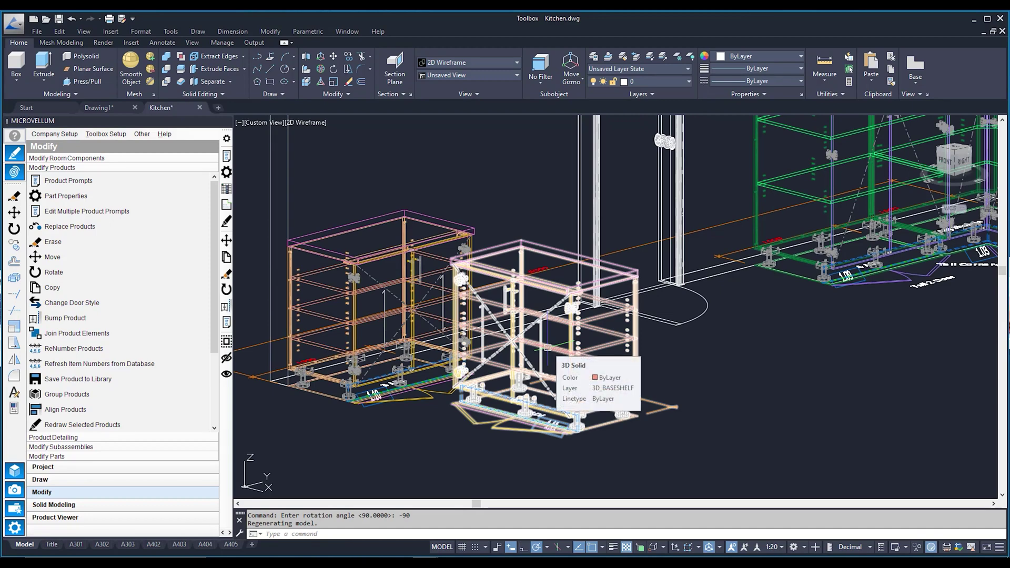
pyautogui.scroll(-2, 548, 346)
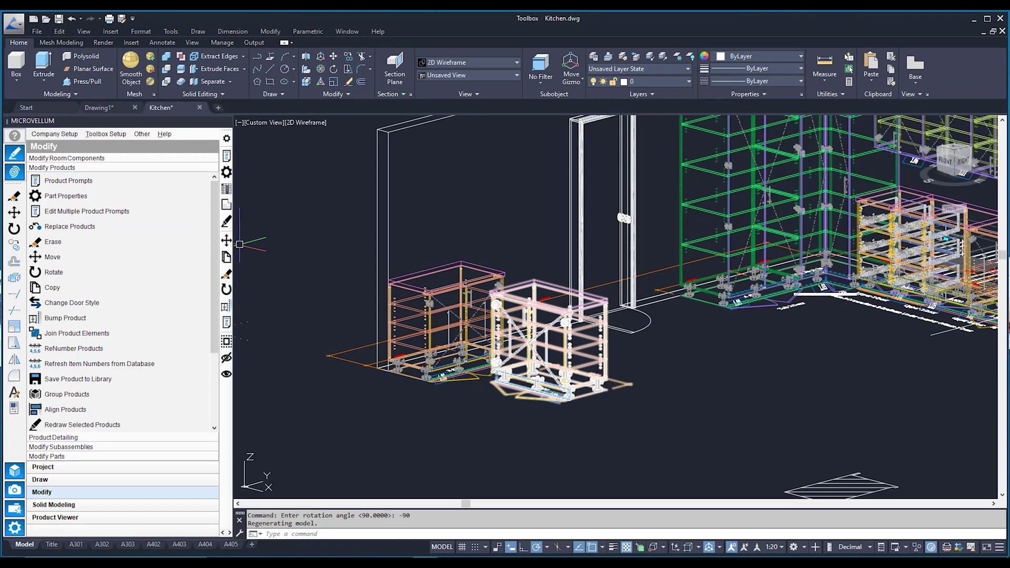
pyautogui.click(113, 243)
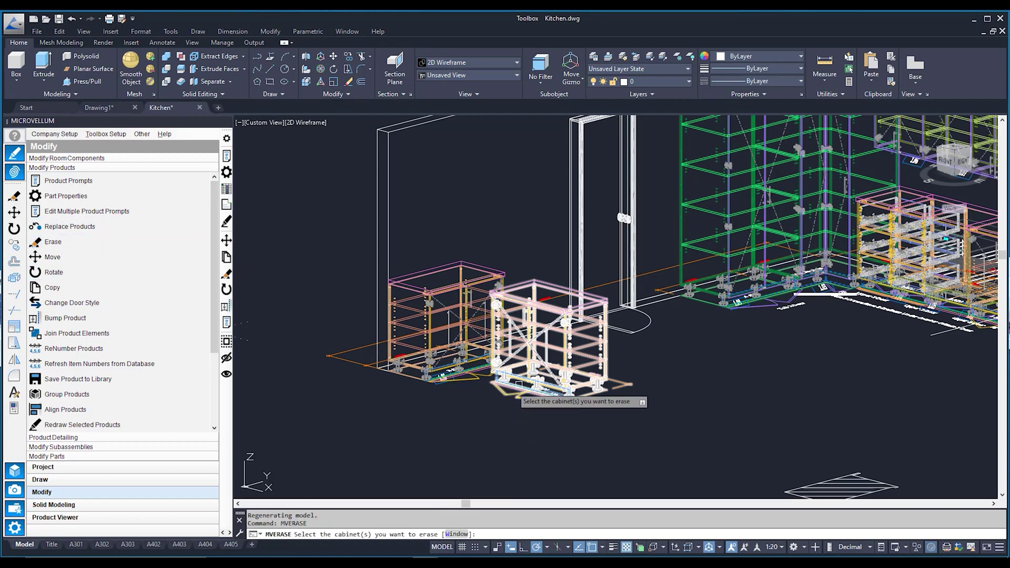
pyautogui.click(593, 367)
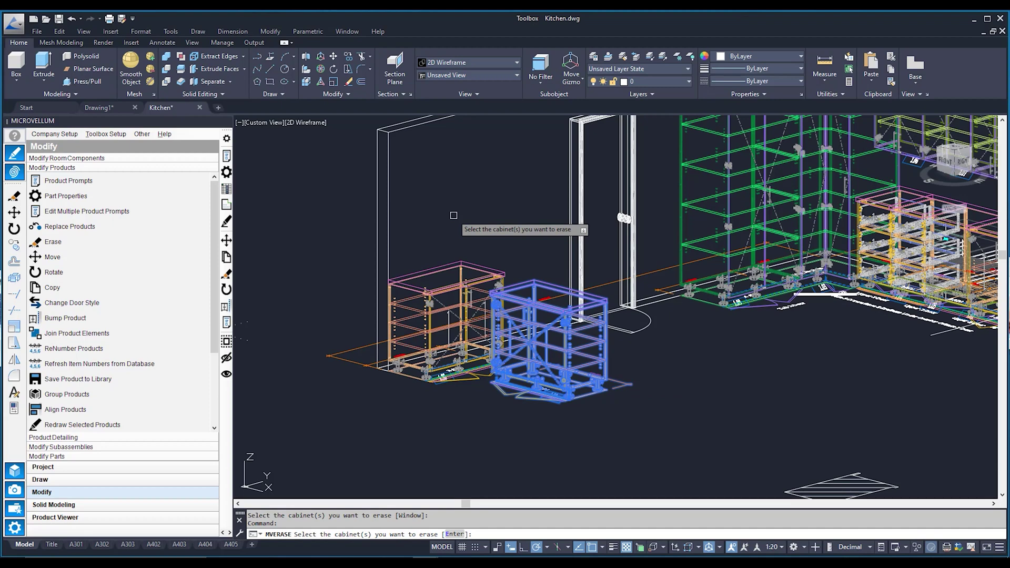
pyautogui.click(457, 263)
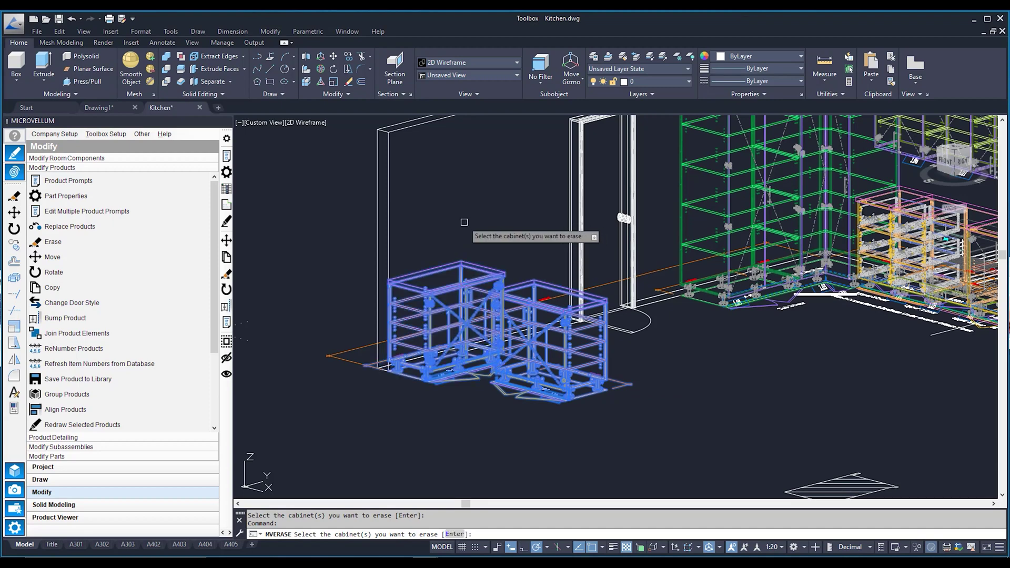
pyautogui.press('Return')
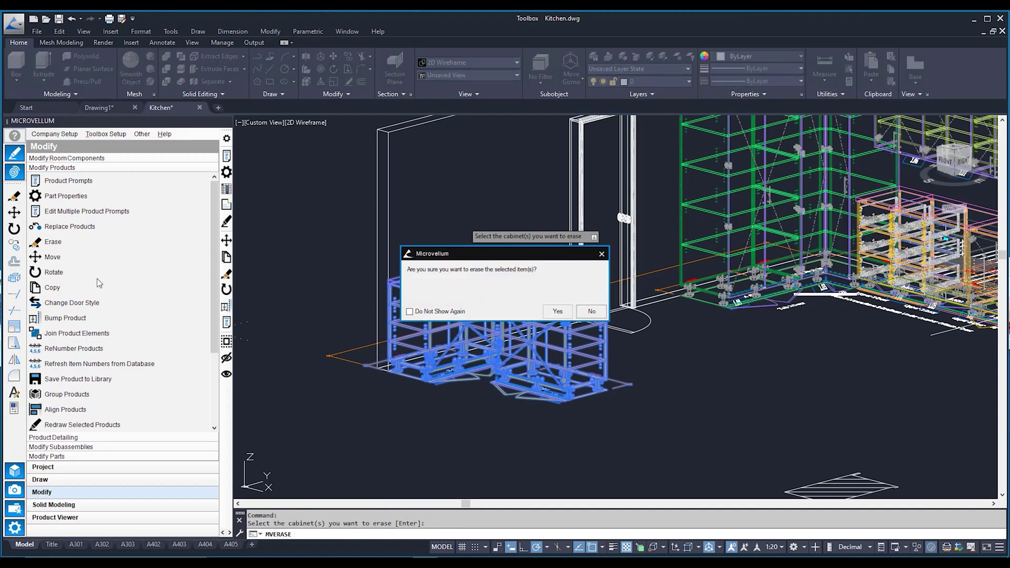
pyautogui.click(552, 312)
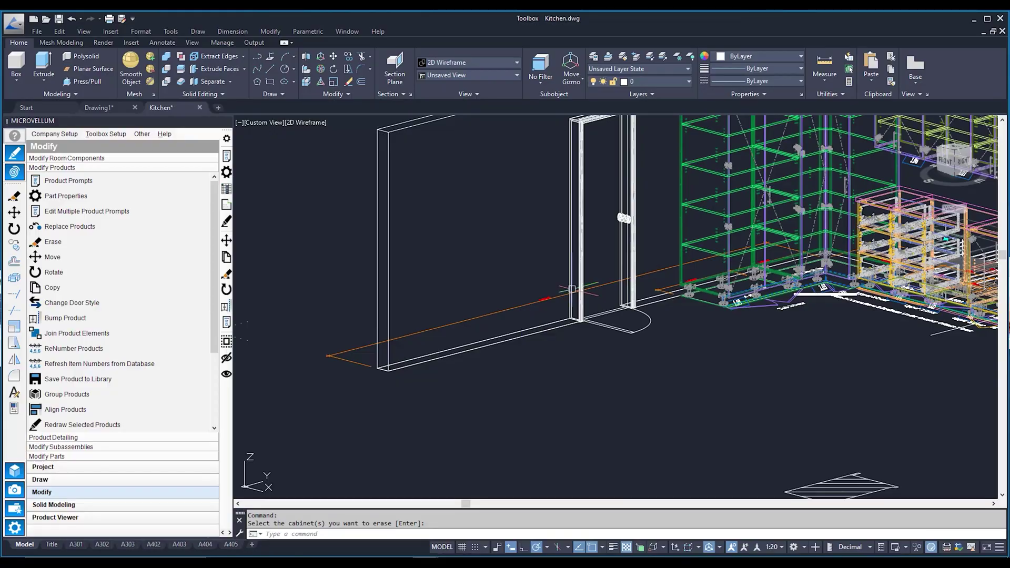
# - Start Adjust Wall Length on the wall behind the drawer base and upper cabinets and enter 3300 as its new length
pyautogui.moveTo(807, 369); pyautogui.dragTo(562, 465, button='middle')
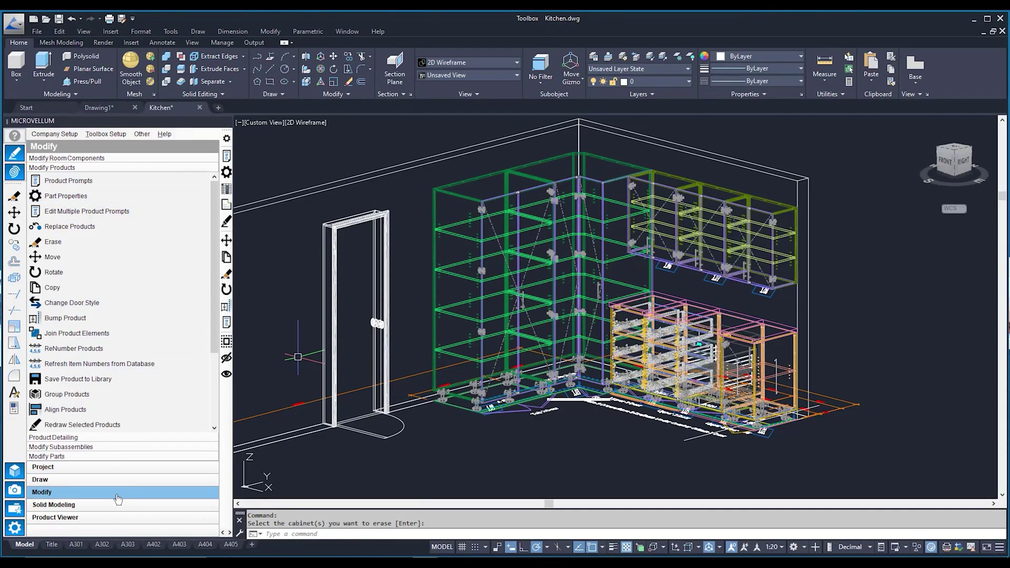
pyautogui.click(114, 158)
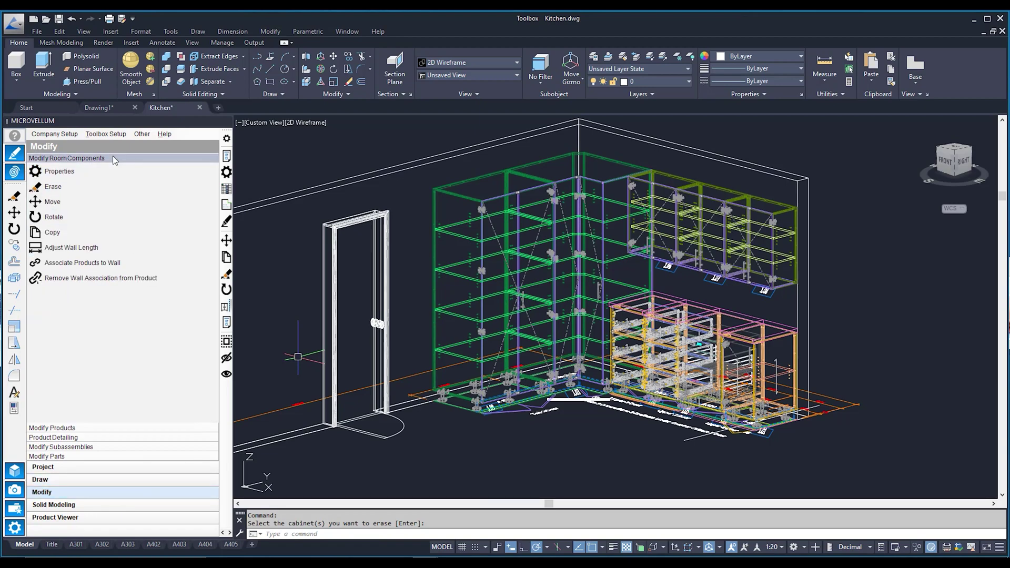
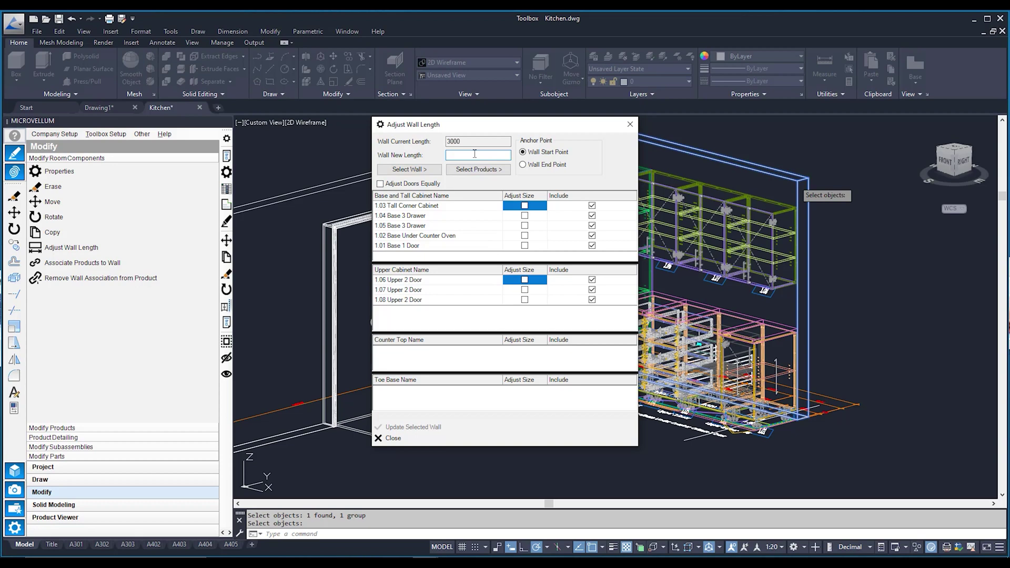
pyautogui.write('3300')
pyautogui.click(476, 241)
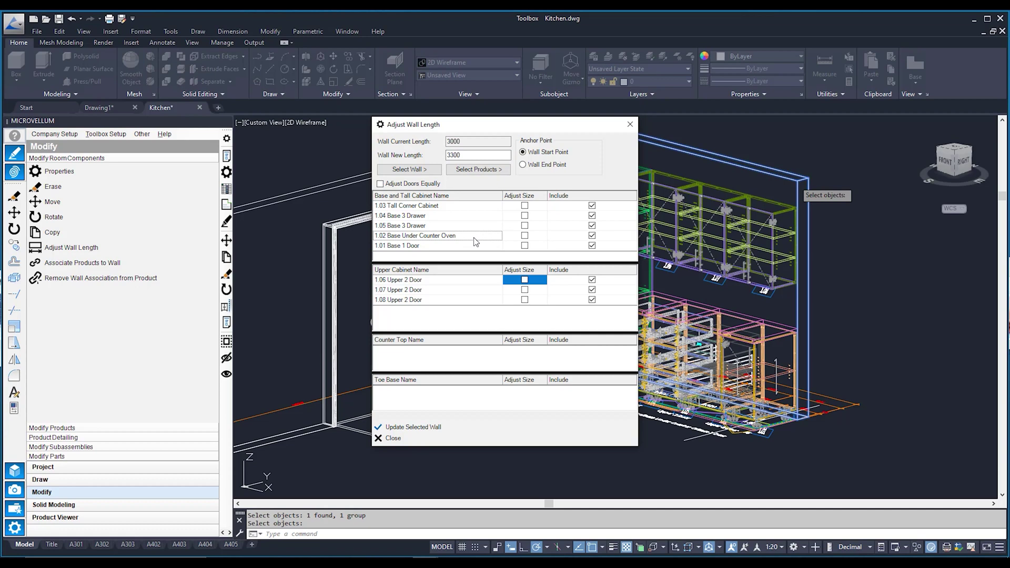
# - Enable Adjust Size for both Base 3 Drawer cabinets, Base 1 Door and all three Upper 2 Door cabinets, and move the dialog off the drawing
pyautogui.click(527, 217)
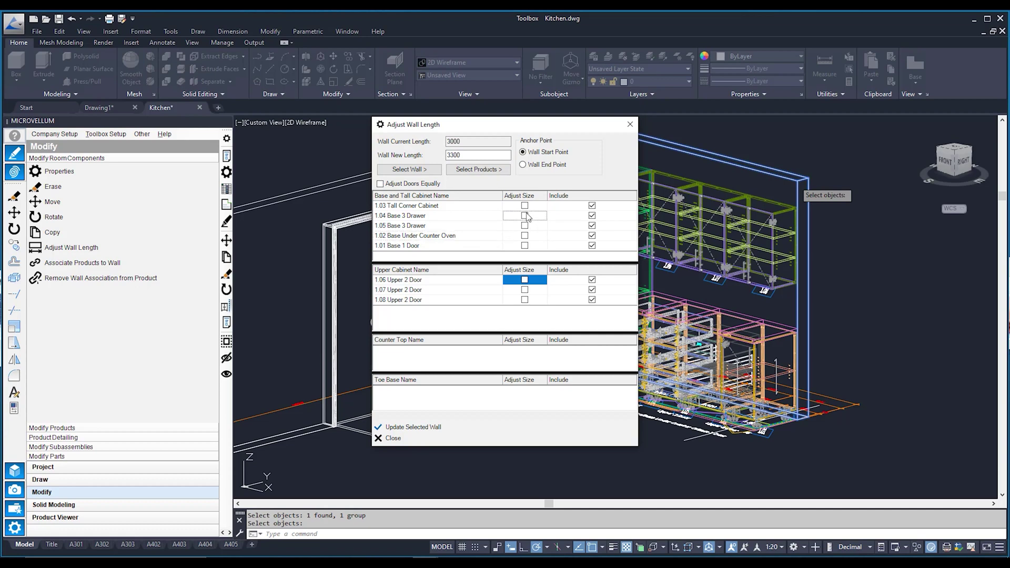
pyautogui.click(524, 226)
pyautogui.click(524, 246)
pyautogui.click(524, 280)
pyautogui.click(524, 290)
pyautogui.click(524, 300)
pyautogui.moveTo(567, 126); pyautogui.dragTo(328, 122)
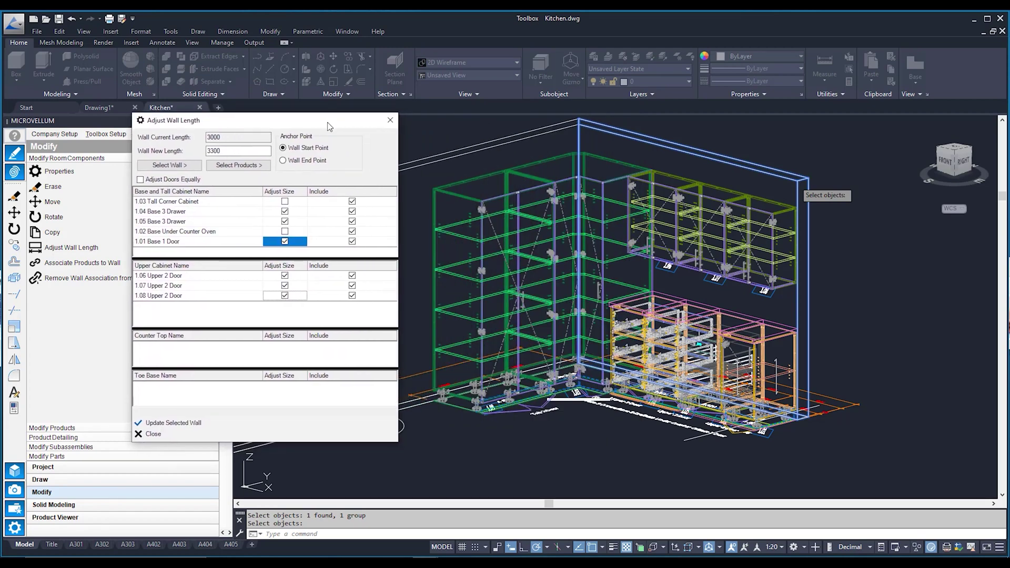
# - Apply the new wall length to the selected wall and its cabinets, and check the wall's elevation in top view
pyautogui.click(225, 423)
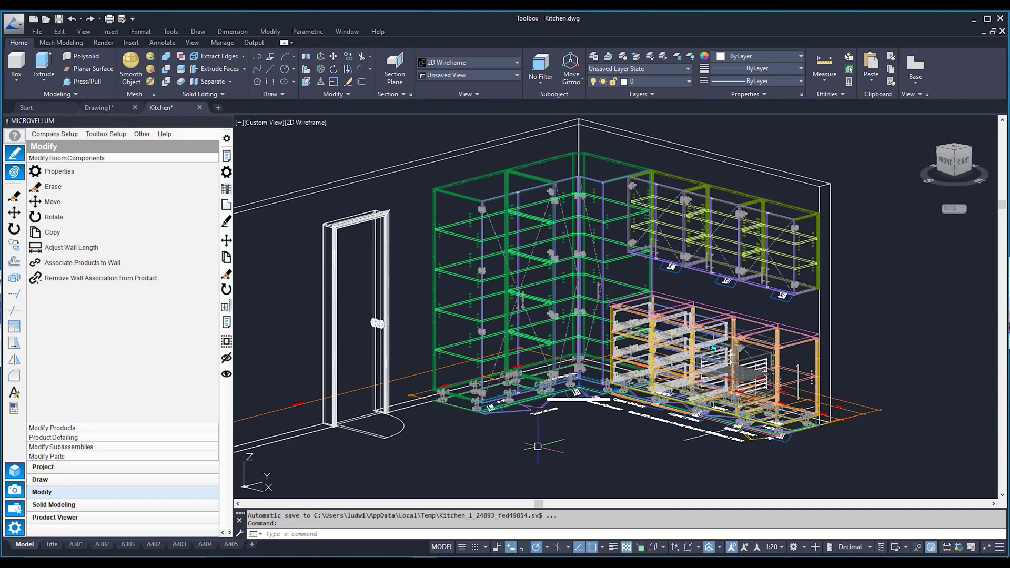
pyautogui.scroll(-5, 584, 392)
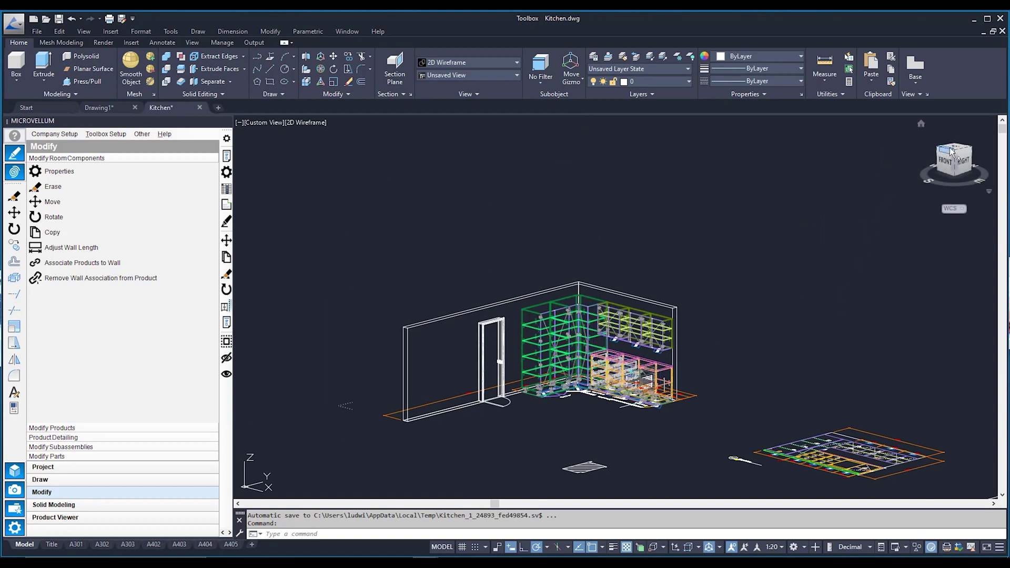
pyautogui.press('F12')
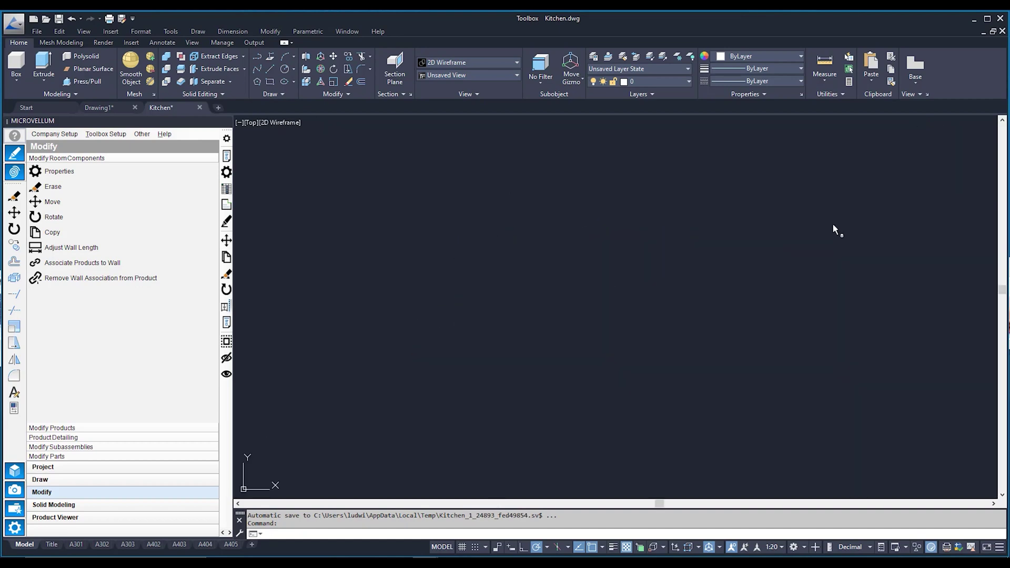
pyautogui.scroll(7, 630, 230)
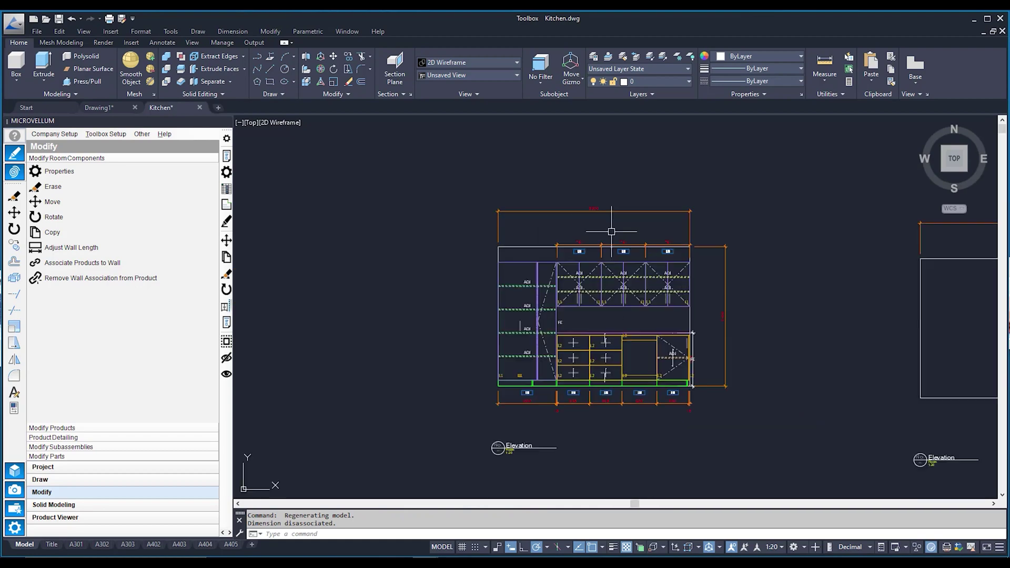
pyautogui.moveTo(634, 235); pyautogui.dragTo(636, 212, button='middle')
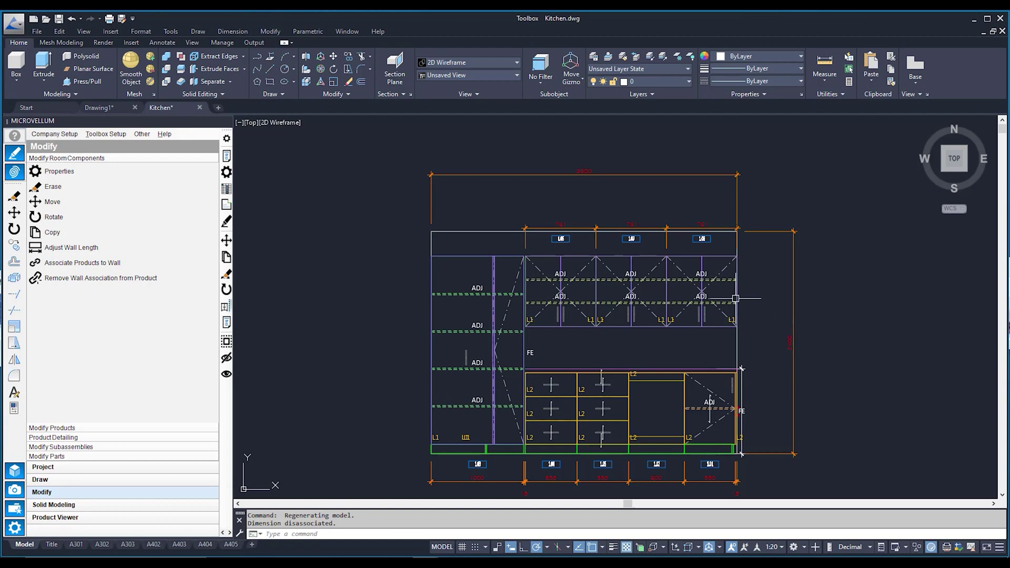
# - Display the 2D Drawings commands and examine the kitchen's plan view around the corner cabinets
pyautogui.click(105, 480)
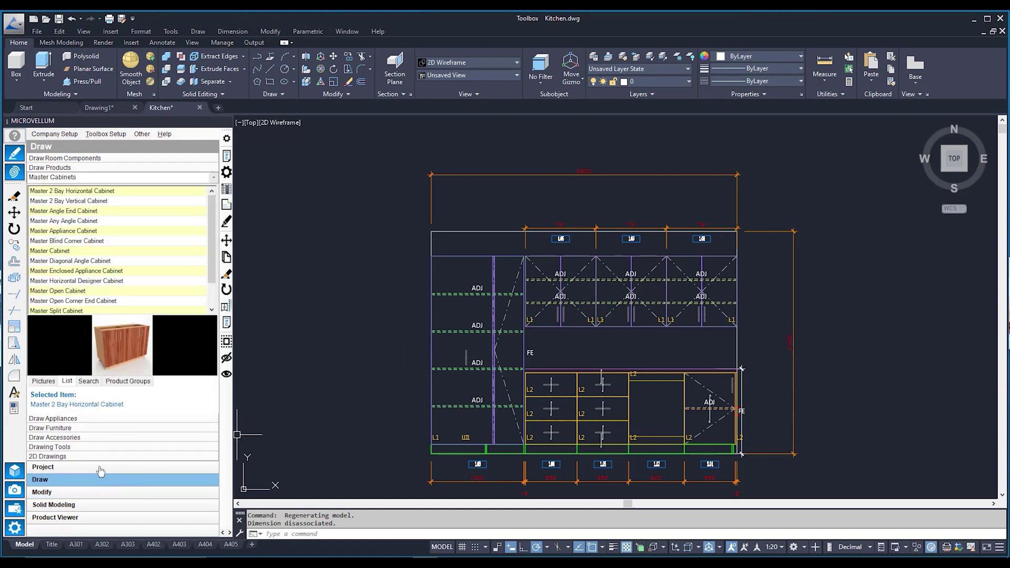
pyautogui.click(102, 457)
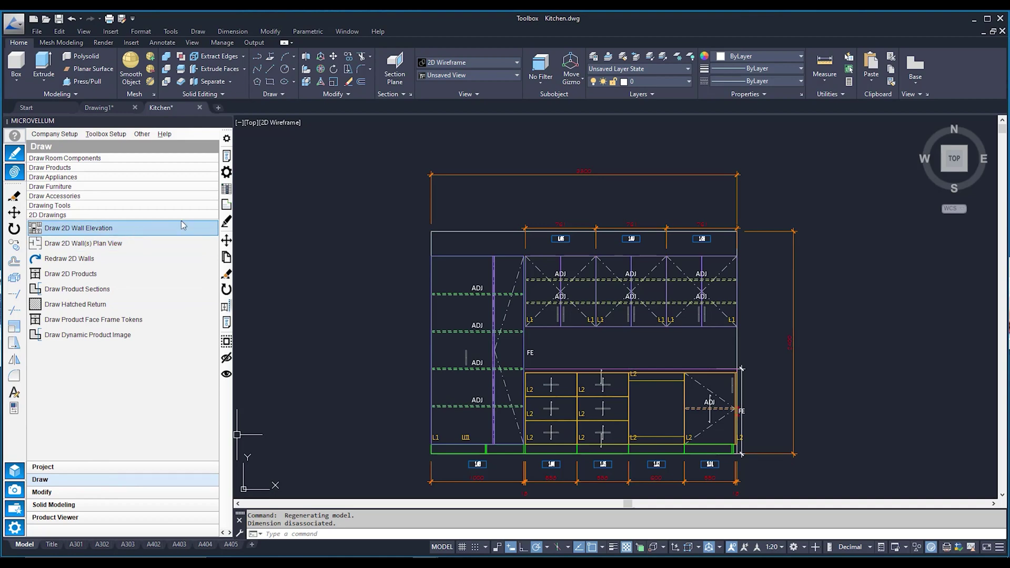
pyautogui.scroll(-5, 392, 274)
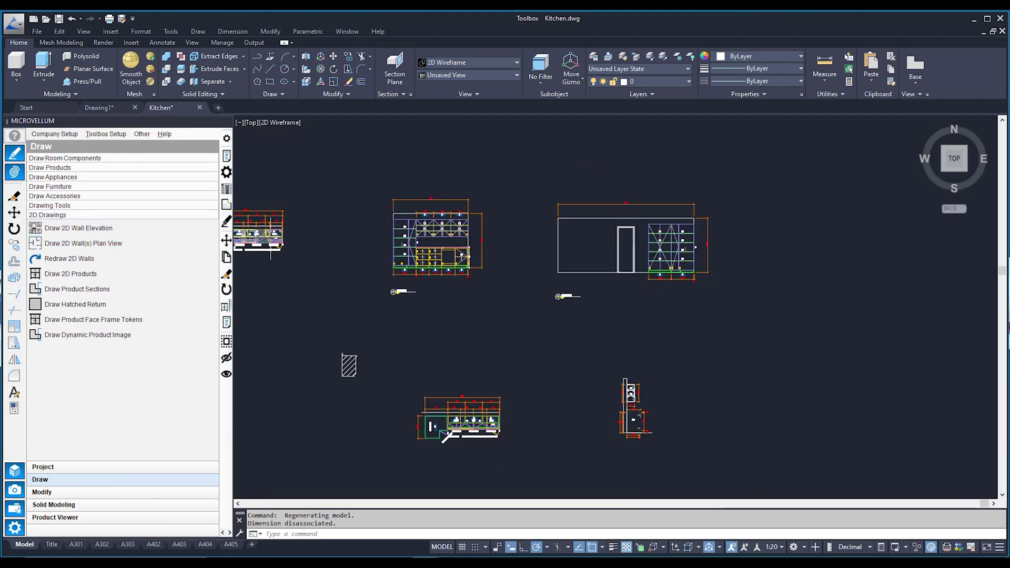
pyautogui.scroll(3, 394, 285)
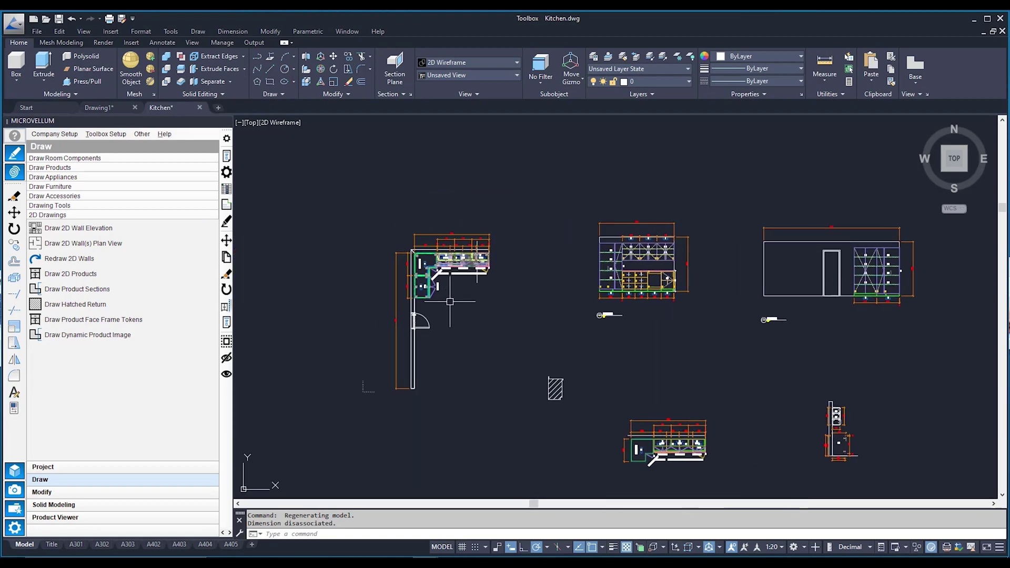
pyautogui.scroll(3, 442, 292)
pyautogui.scroll(3, 433, 282)
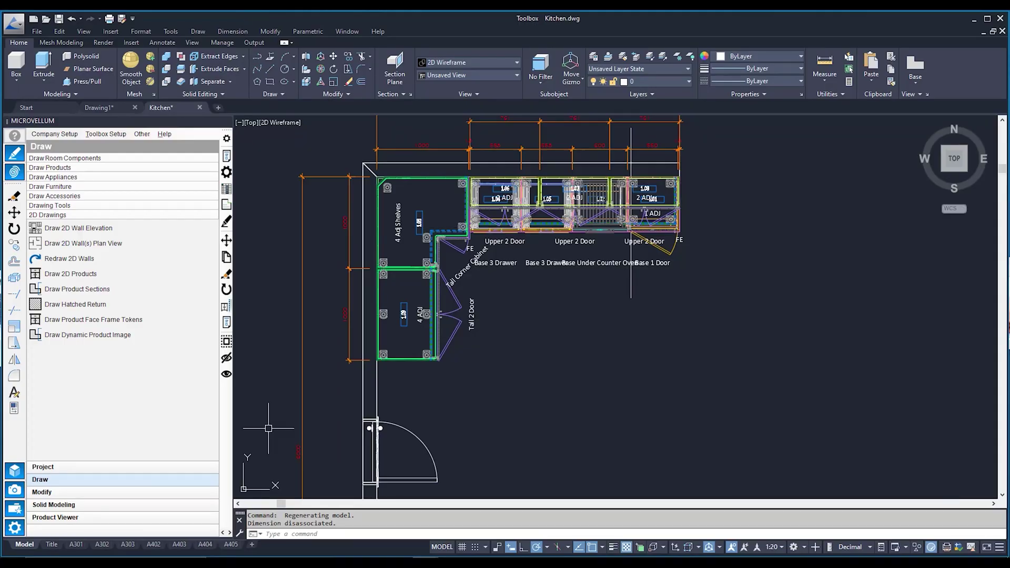
# - Open the Product Prompts of the Tall 2 Door cabinet for review and accept them without changes
pyautogui.click(89, 494)
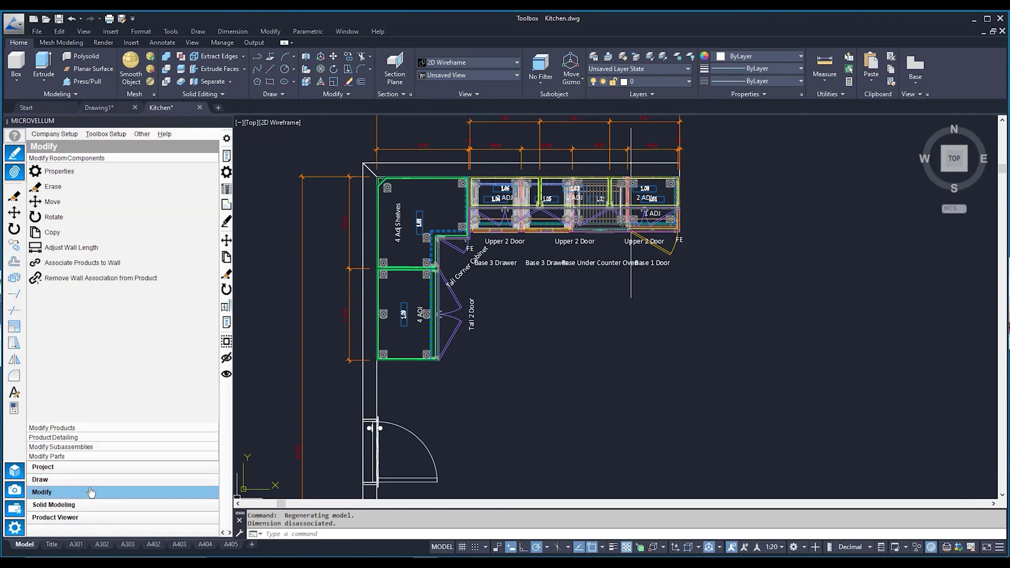
pyautogui.click(97, 429)
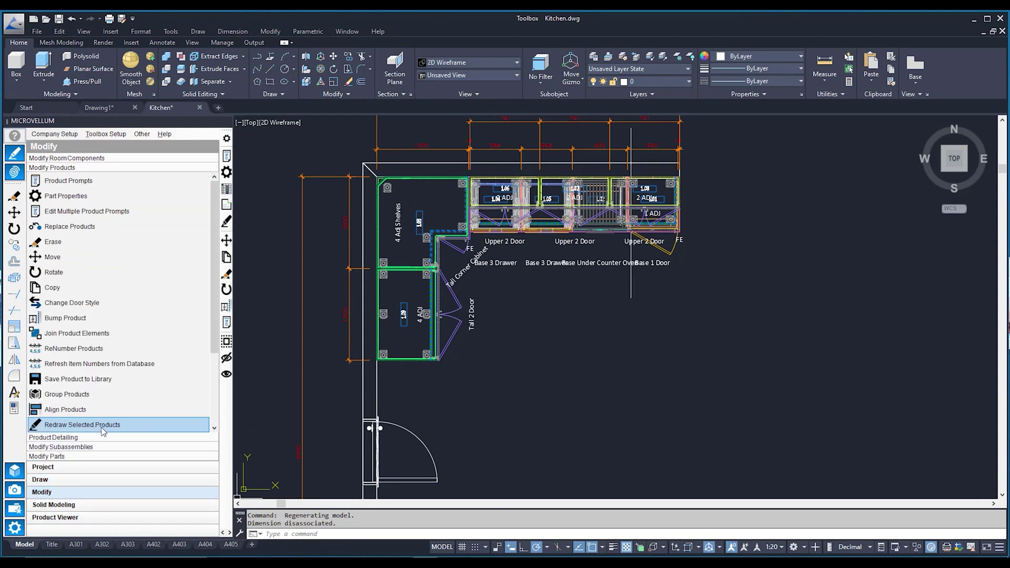
pyautogui.click(138, 184)
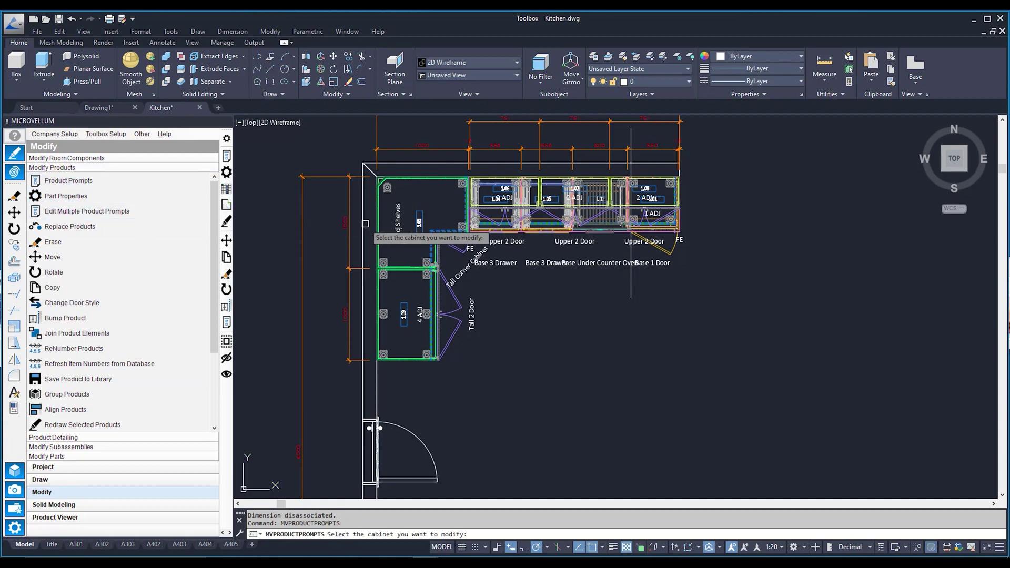
pyautogui.click(436, 348)
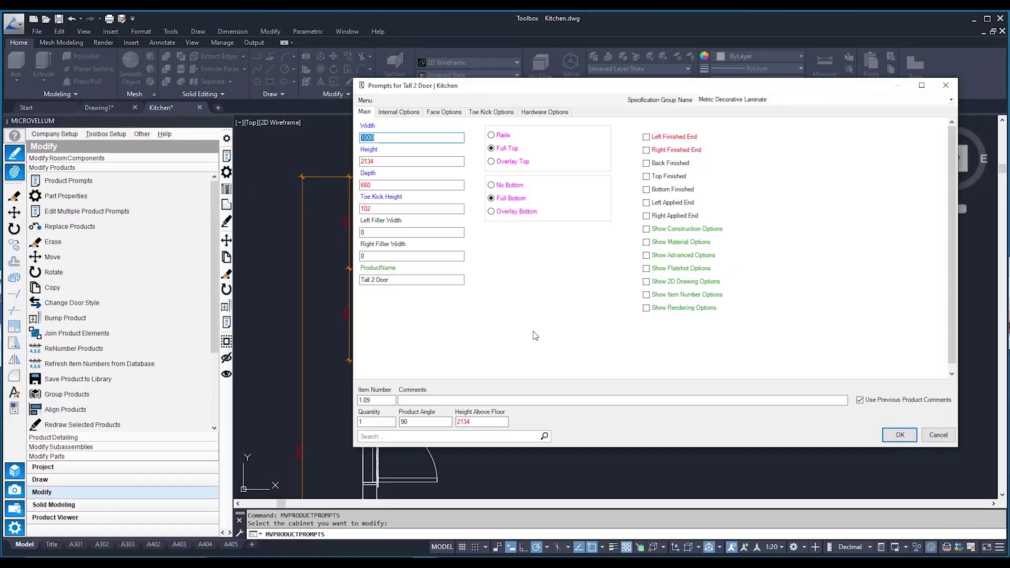
pyautogui.click(900, 435)
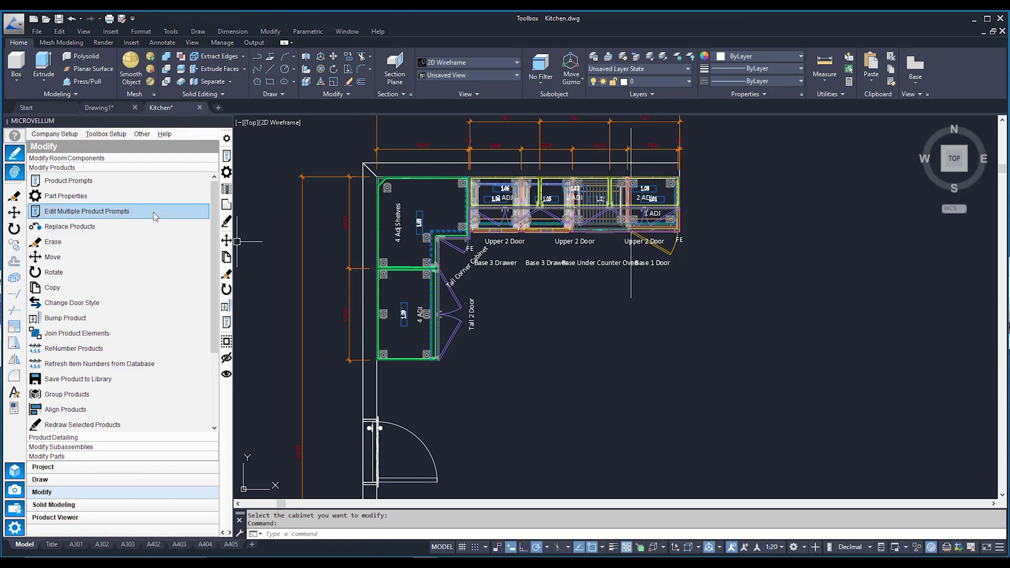
# - Open Edit Multiple Product Prompts for the three Upper 2 Door cabinets
pyautogui.click(153, 212)
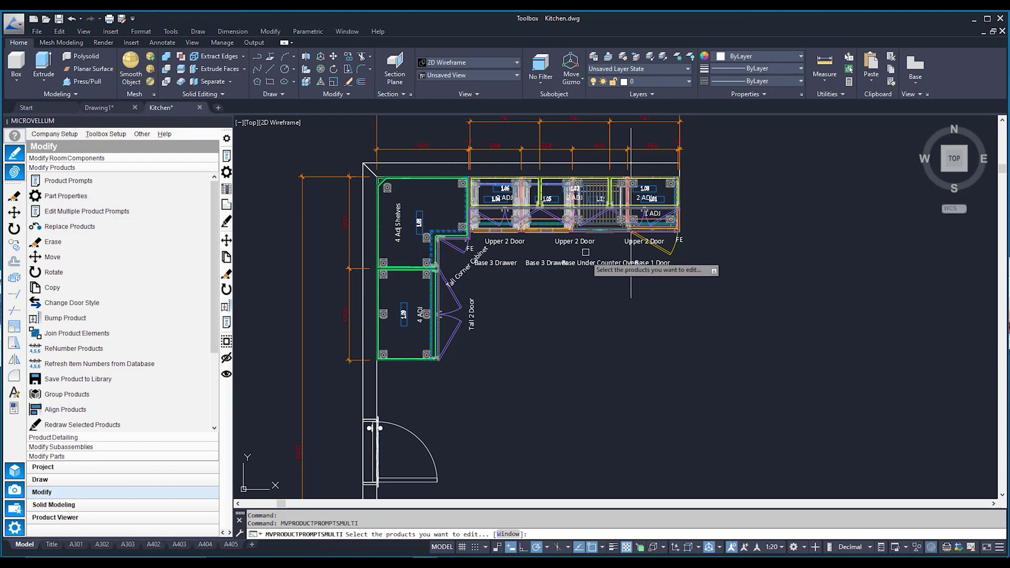
pyautogui.scroll(4, 520, 205)
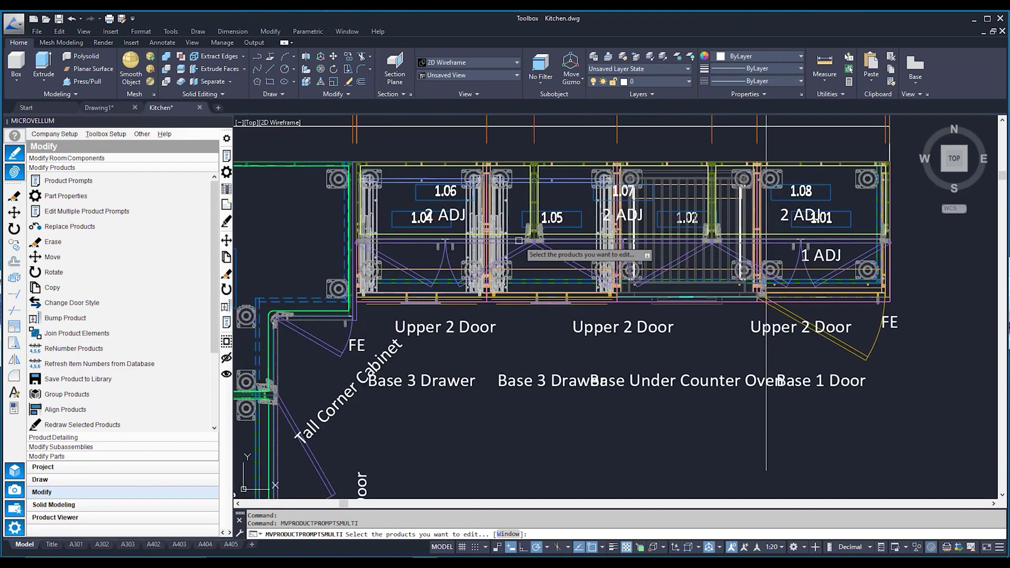
pyautogui.click(520, 240)
pyautogui.click(559, 235)
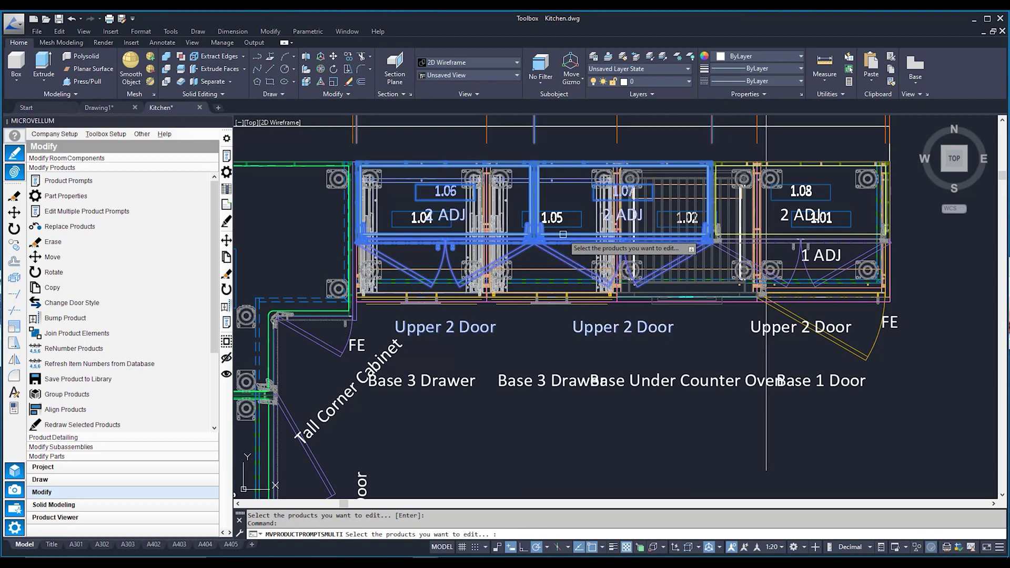
pyautogui.click(864, 232)
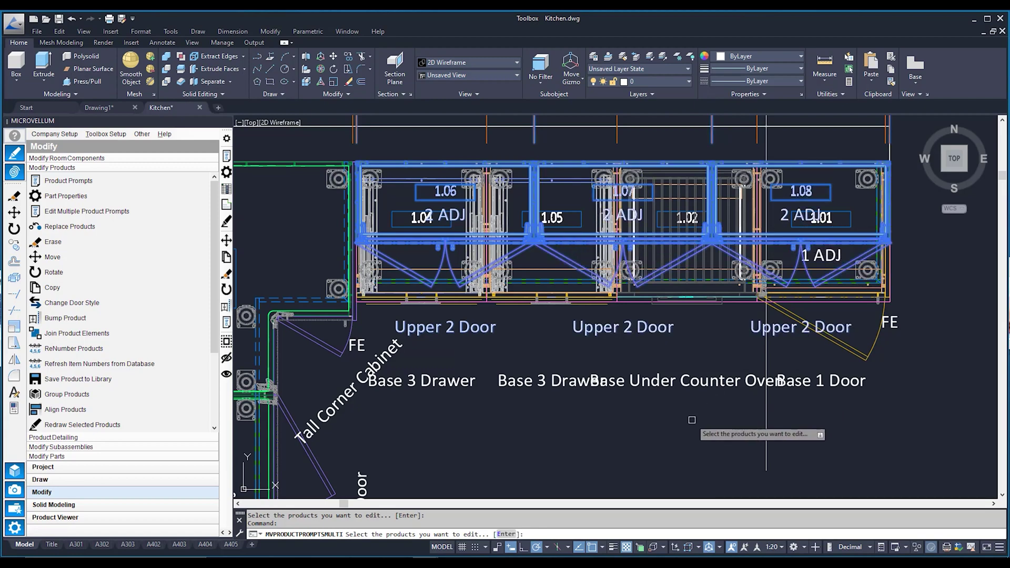
pyautogui.press('Return')
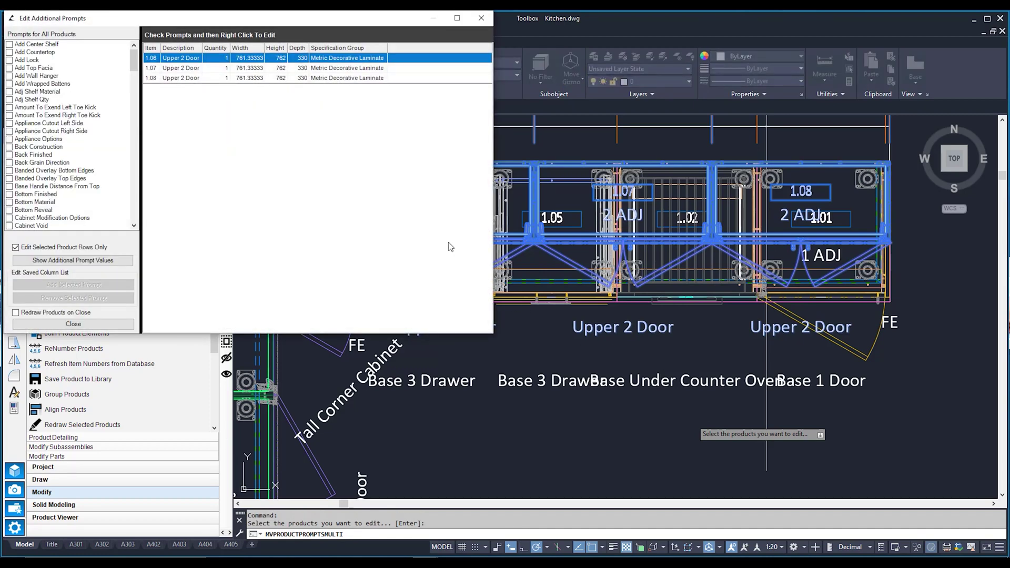
# - Set the width of all three Upper 2 Door cabinets to 800
pyautogui.click(197, 68)
pyautogui.click(199, 78)
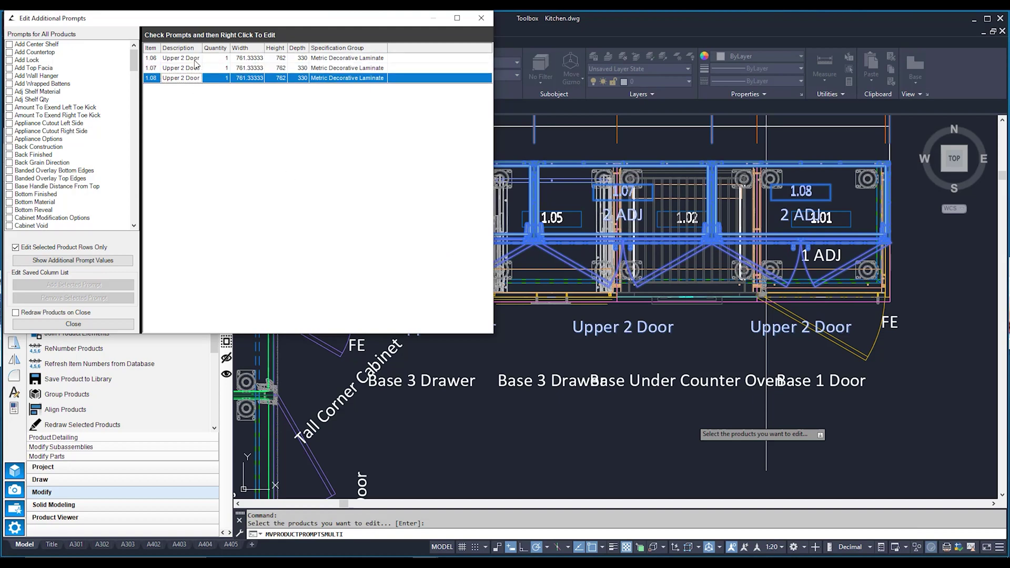
pyautogui.click(196, 61)
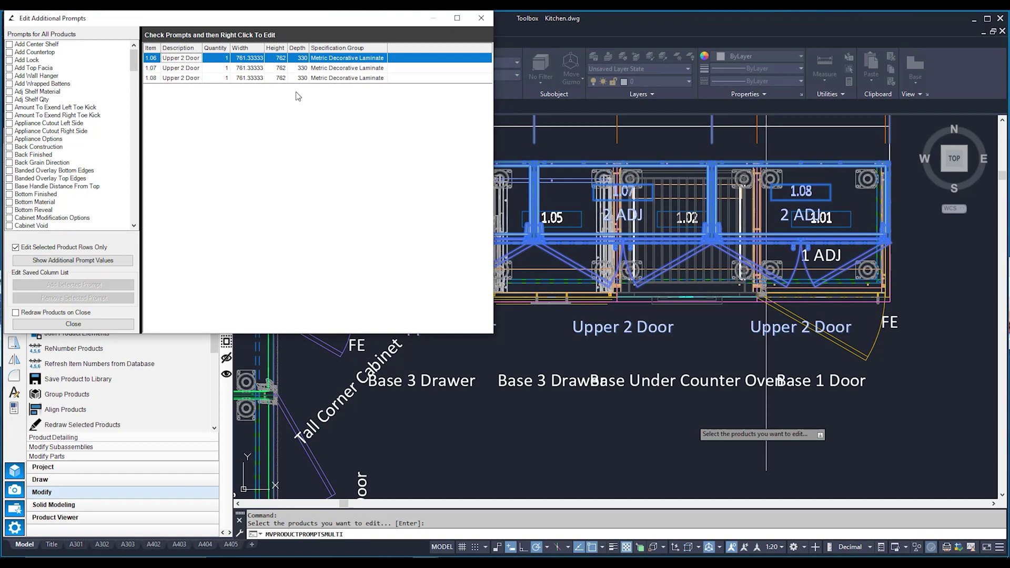
pyautogui.moveTo(249, 59); pyautogui.dragTo(248, 84)
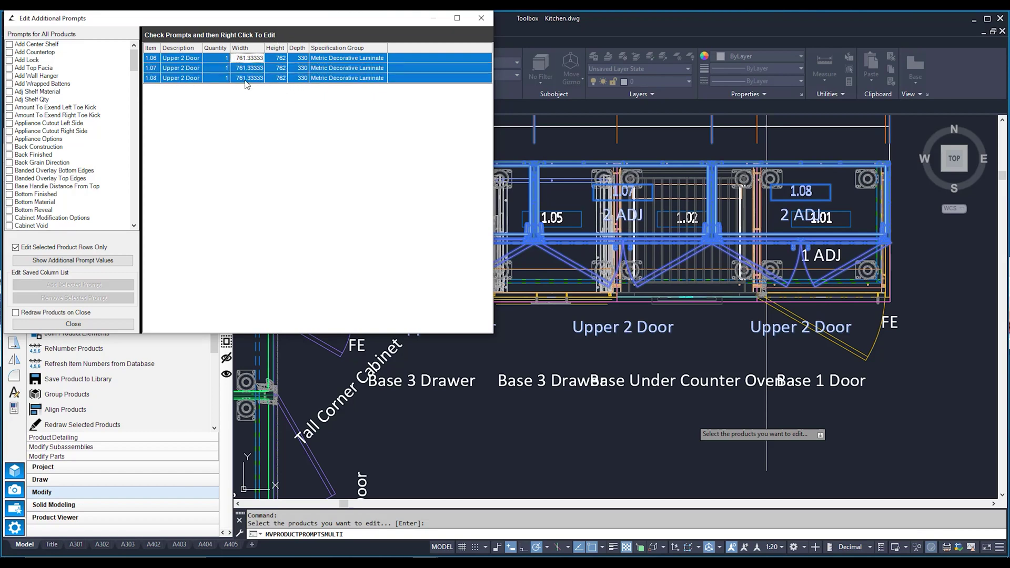
pyautogui.rightClick(246, 69)
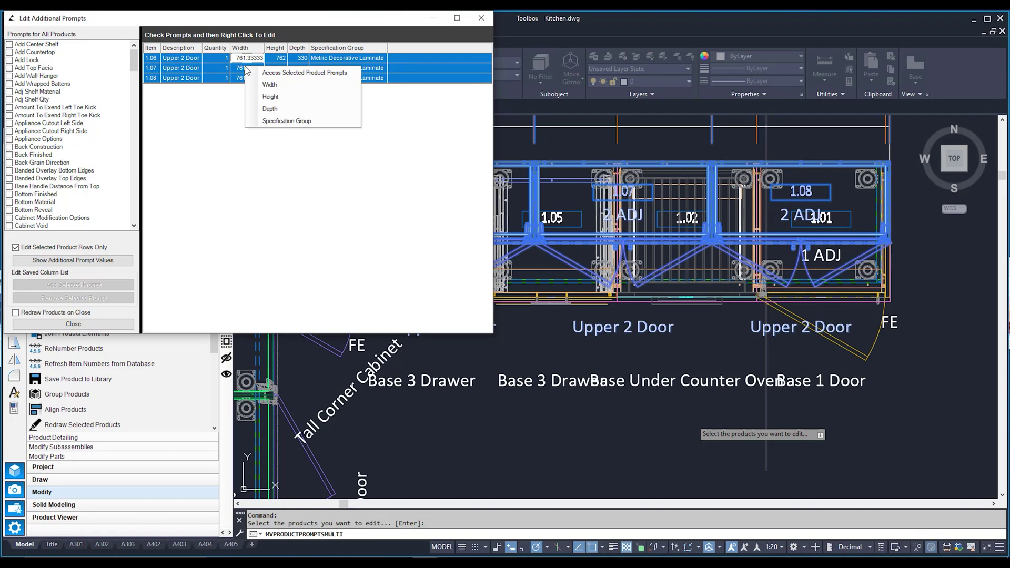
pyautogui.click(282, 86)
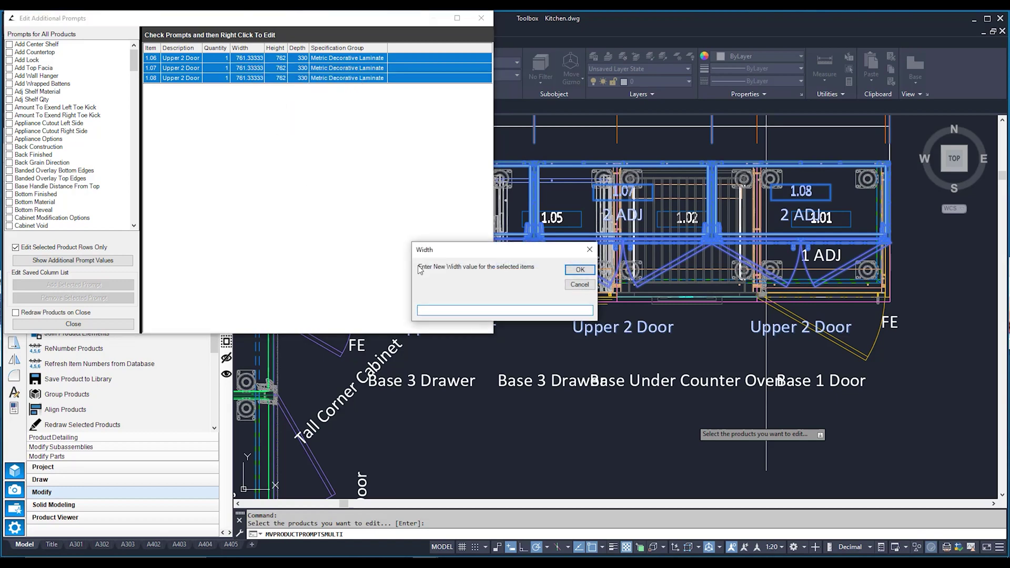
pyautogui.write('800')
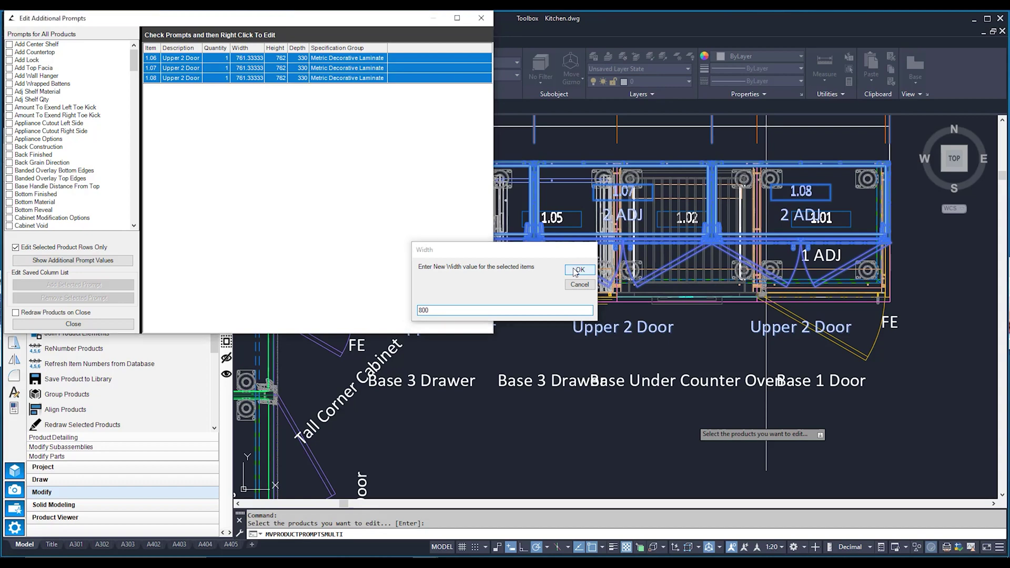
pyautogui.click(580, 269)
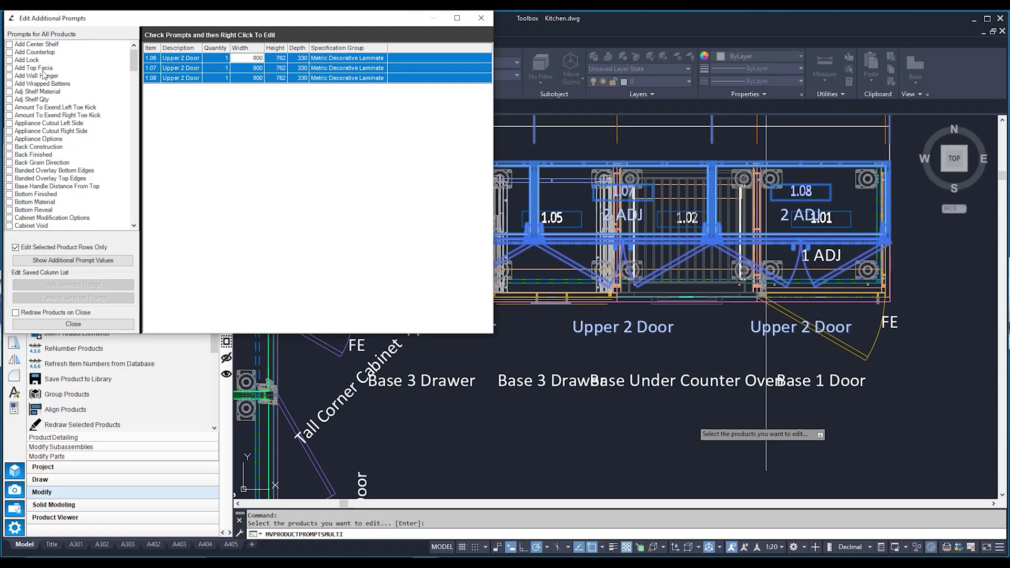
# - Include the Add Lock prompt, set it to 1 for all three Upper 2 Door cabinets, and enable Redraw Products on Close
pyautogui.click(29, 61)
pyautogui.click(30, 62)
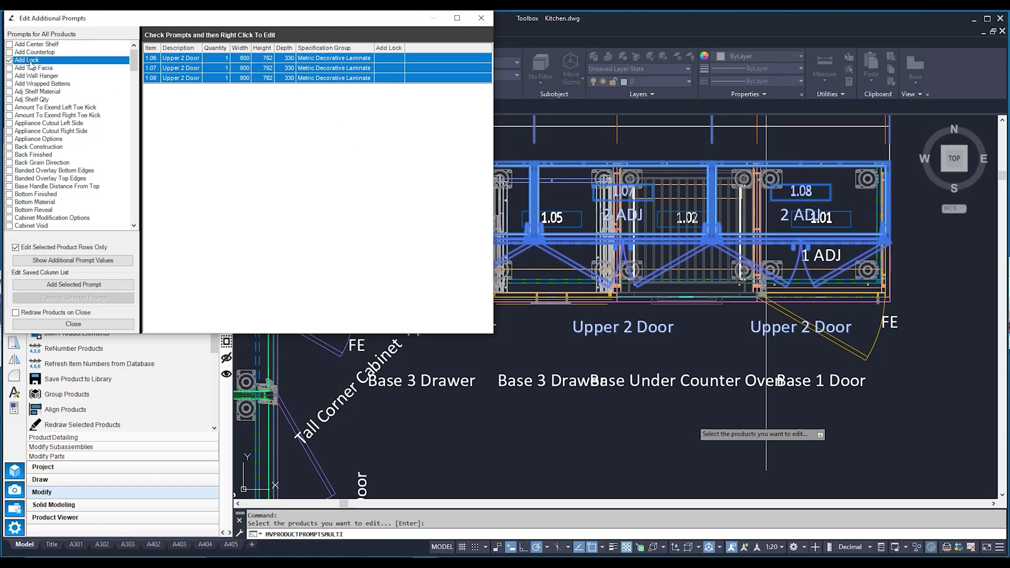
pyautogui.click(392, 58)
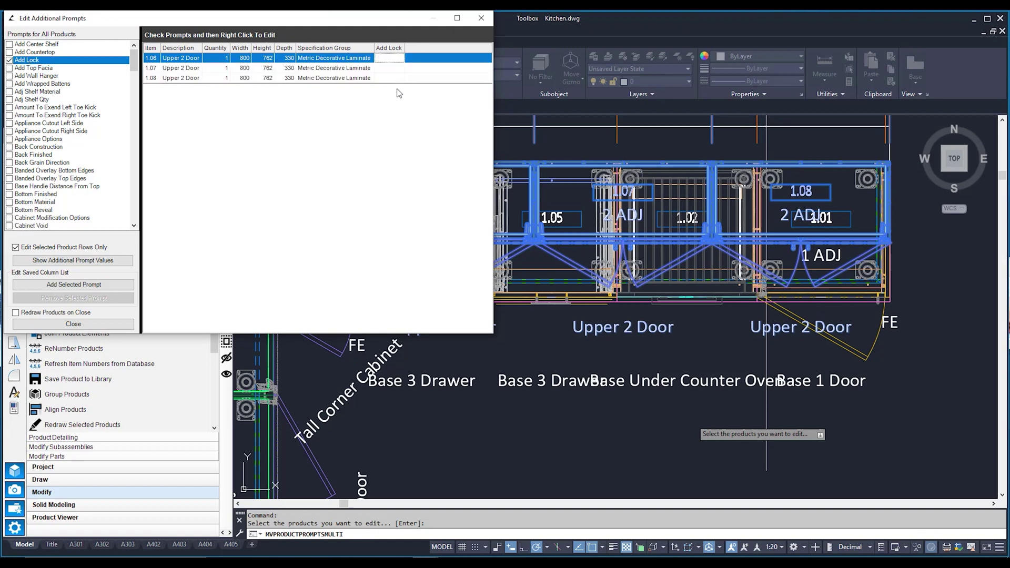
pyautogui.moveTo(394, 59); pyautogui.dragTo(398, 92)
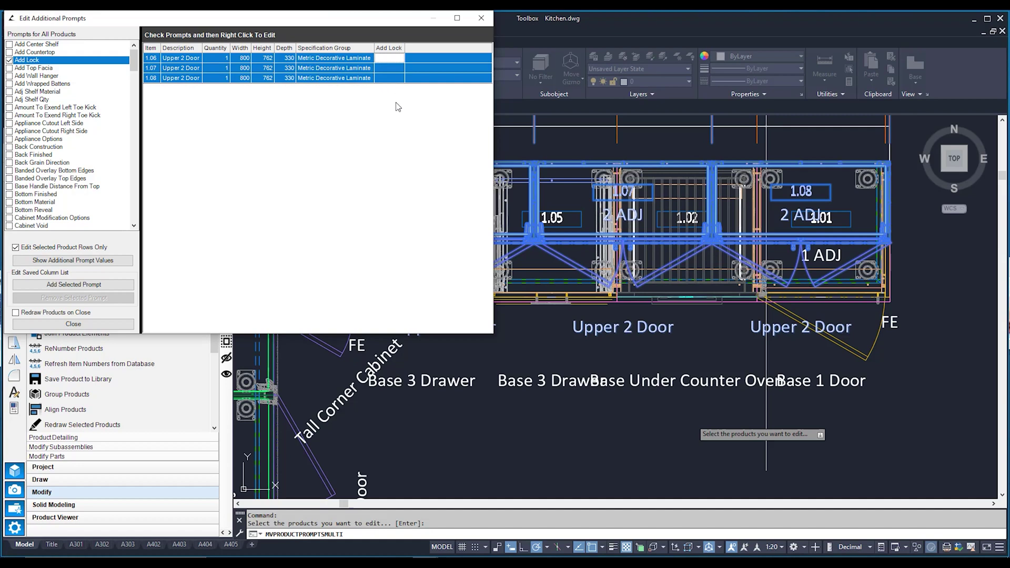
pyautogui.rightClick(383, 77)
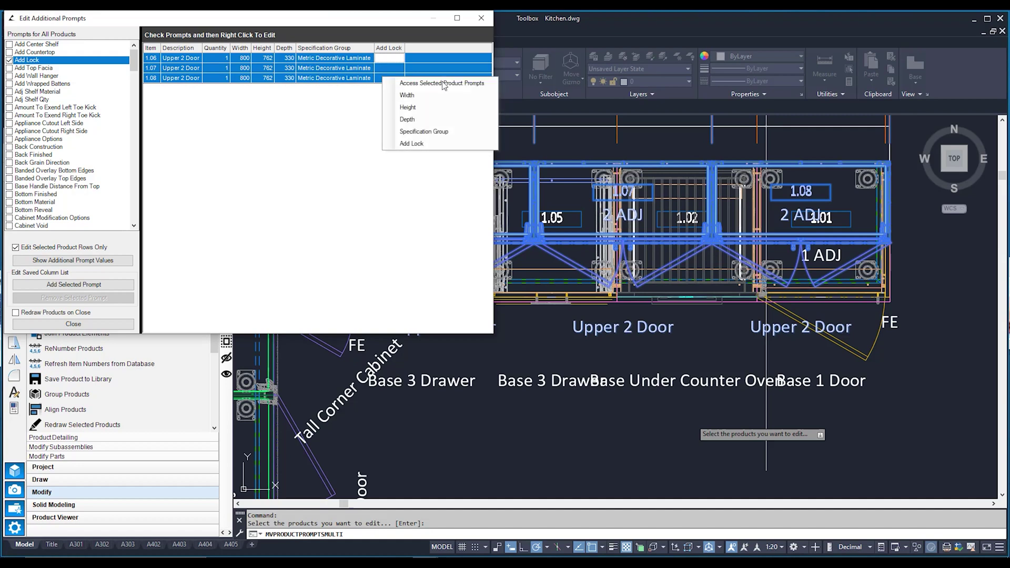
pyautogui.click(446, 145)
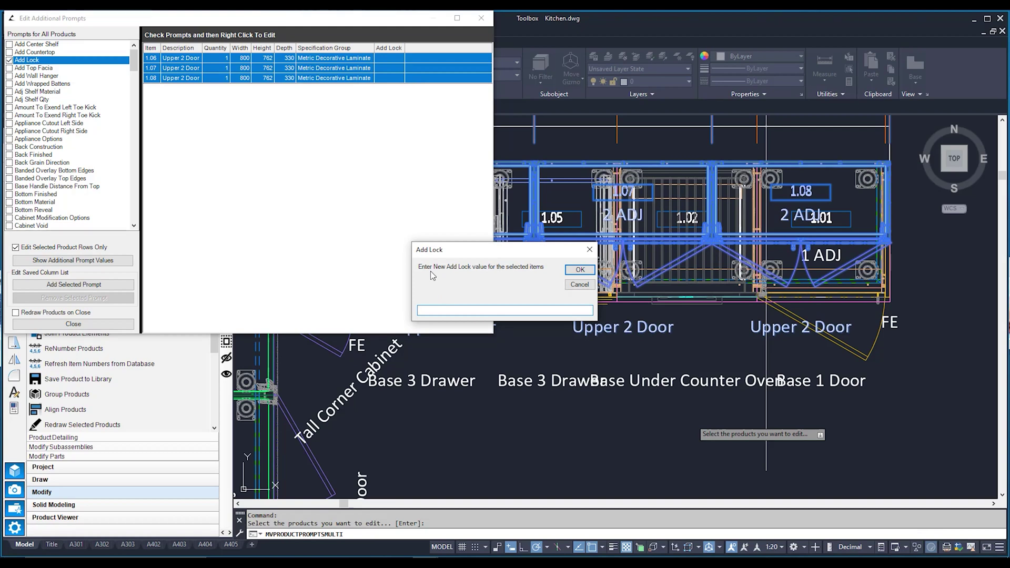
pyautogui.write('1')
pyautogui.click(579, 269)
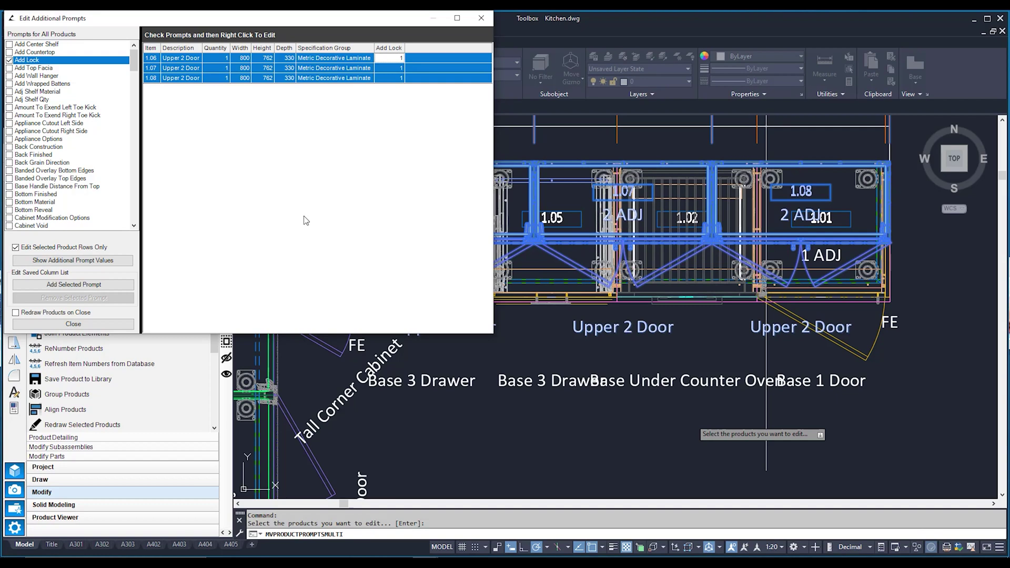
pyautogui.click(48, 314)
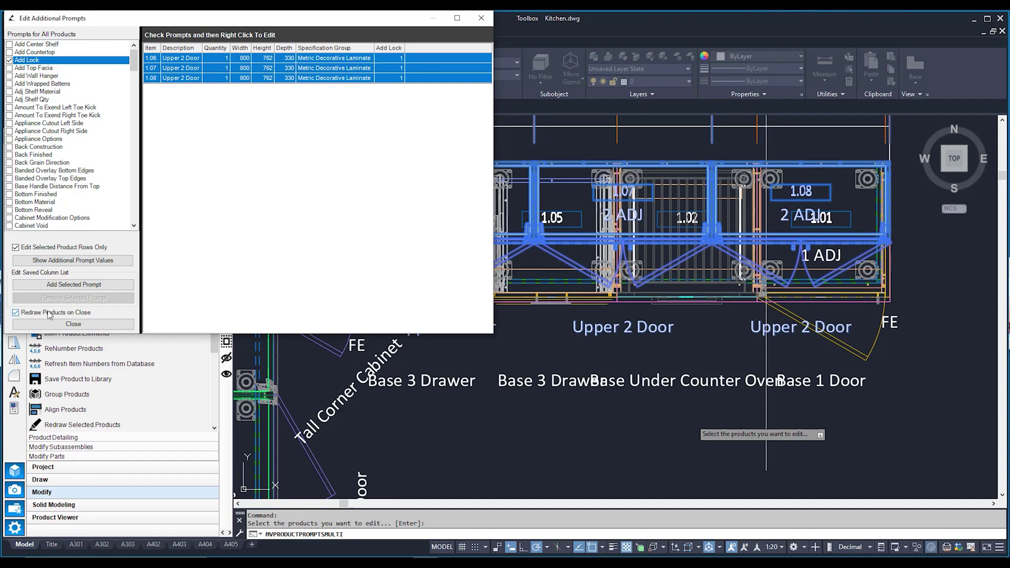